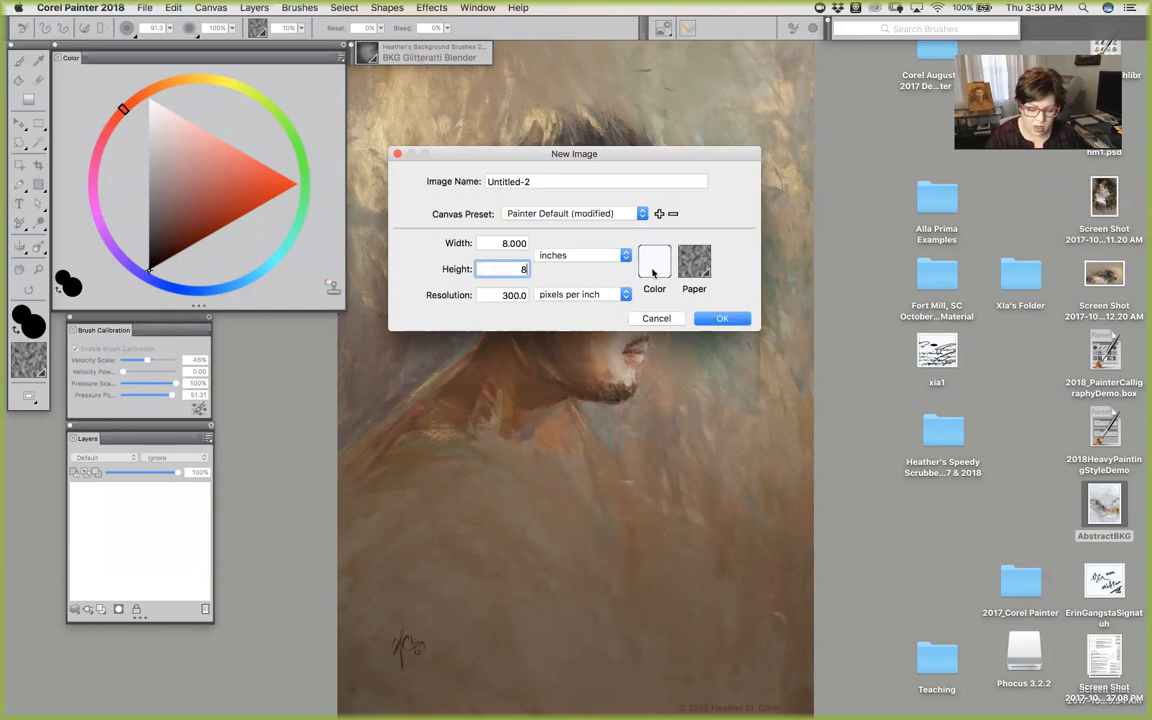
Set the new image's canvas color to a medium warm gray and create the 8 by 8 inch, 300 ppi canvas
click(652, 265)
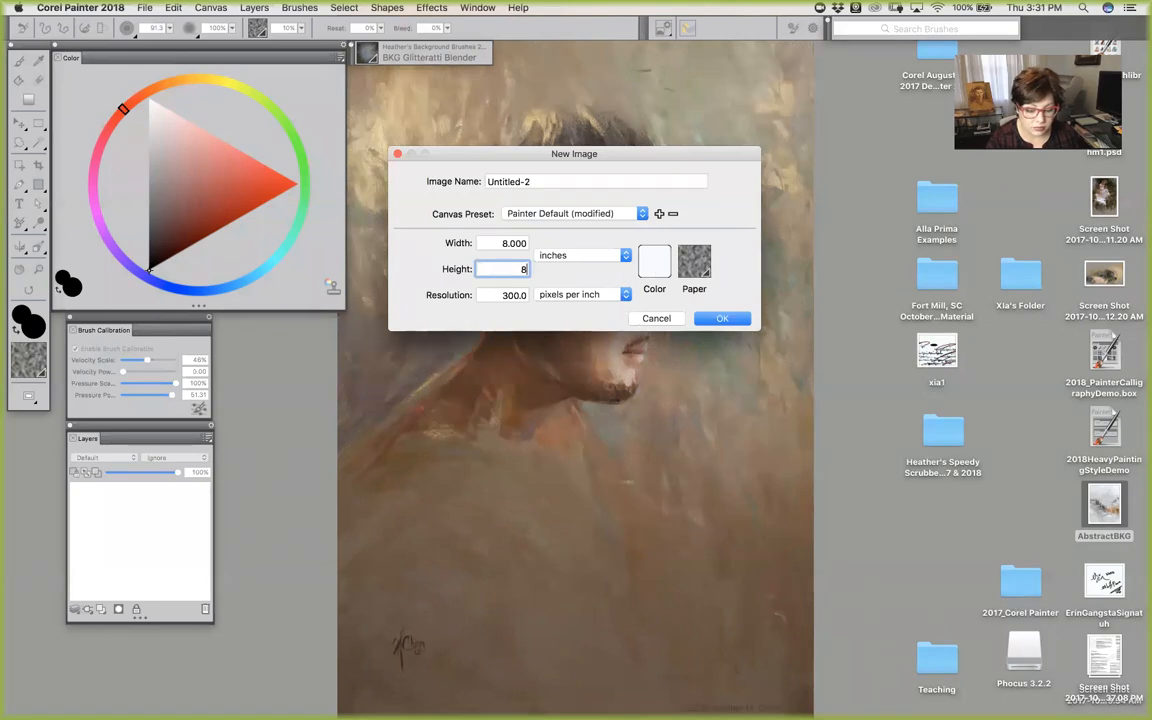
drag(444, 403, 485, 403)
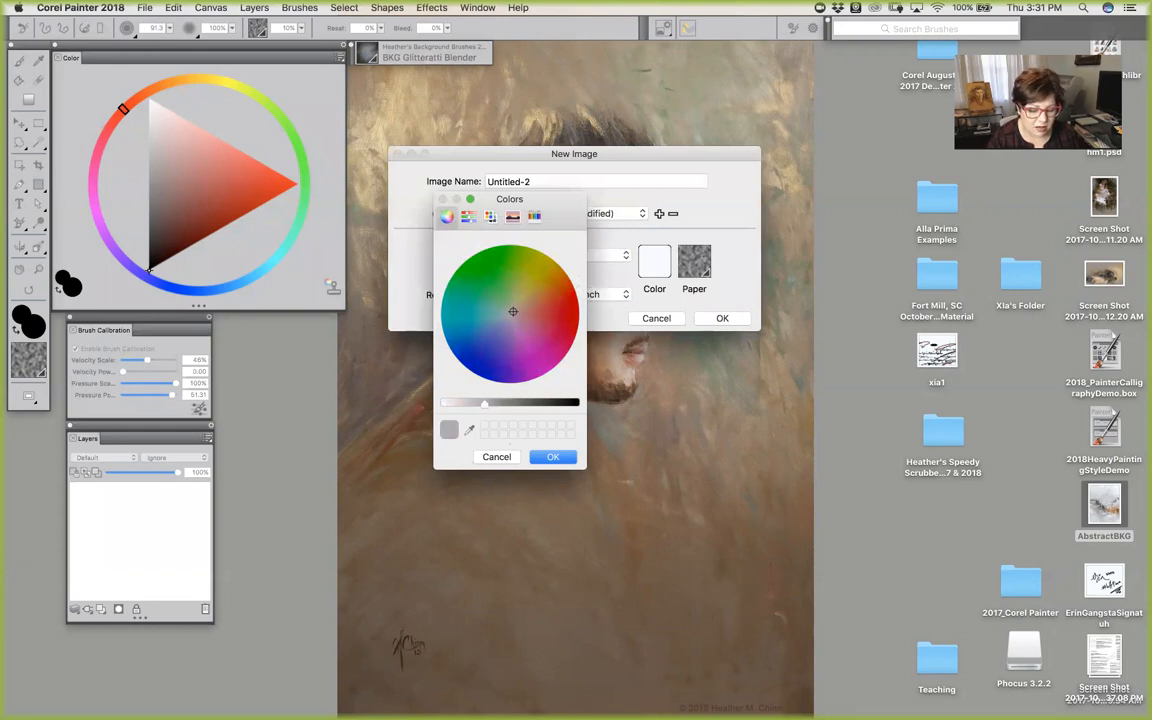
key(Return)
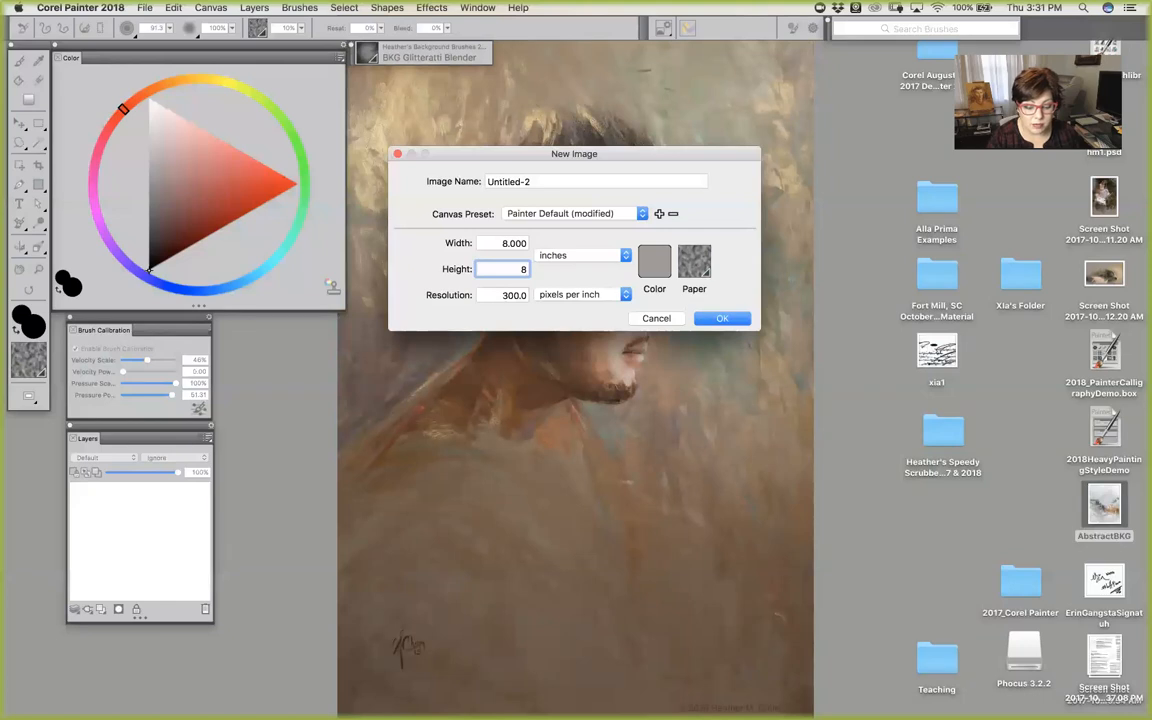
key(Return)
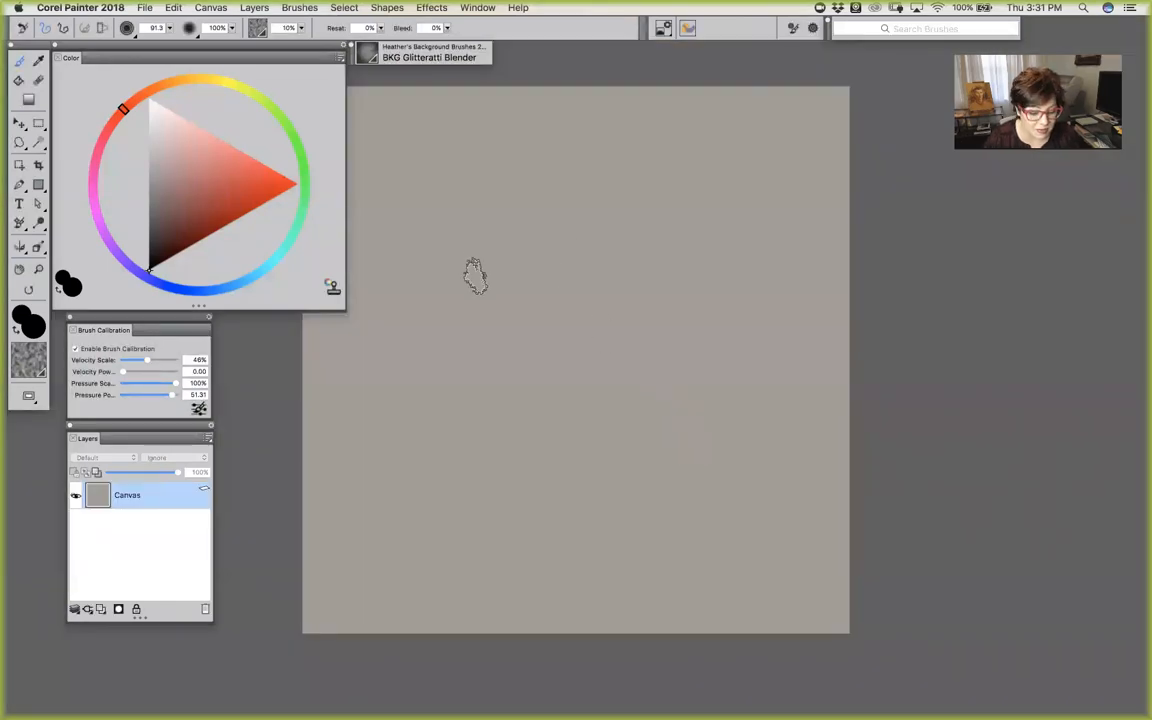
mouse_move(411, 343)
mouse_down()
mouse_move(422, 347)
mouse_move(404, 385)
mouse_up()
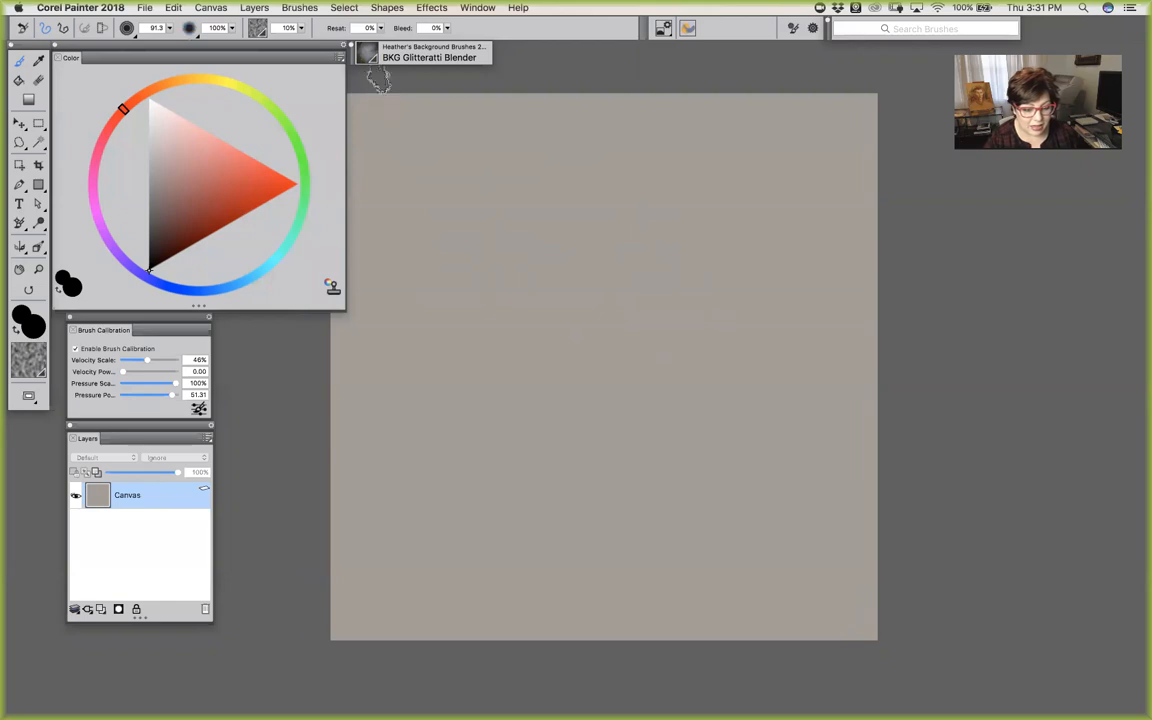
drag(352, 54, 352, 83)
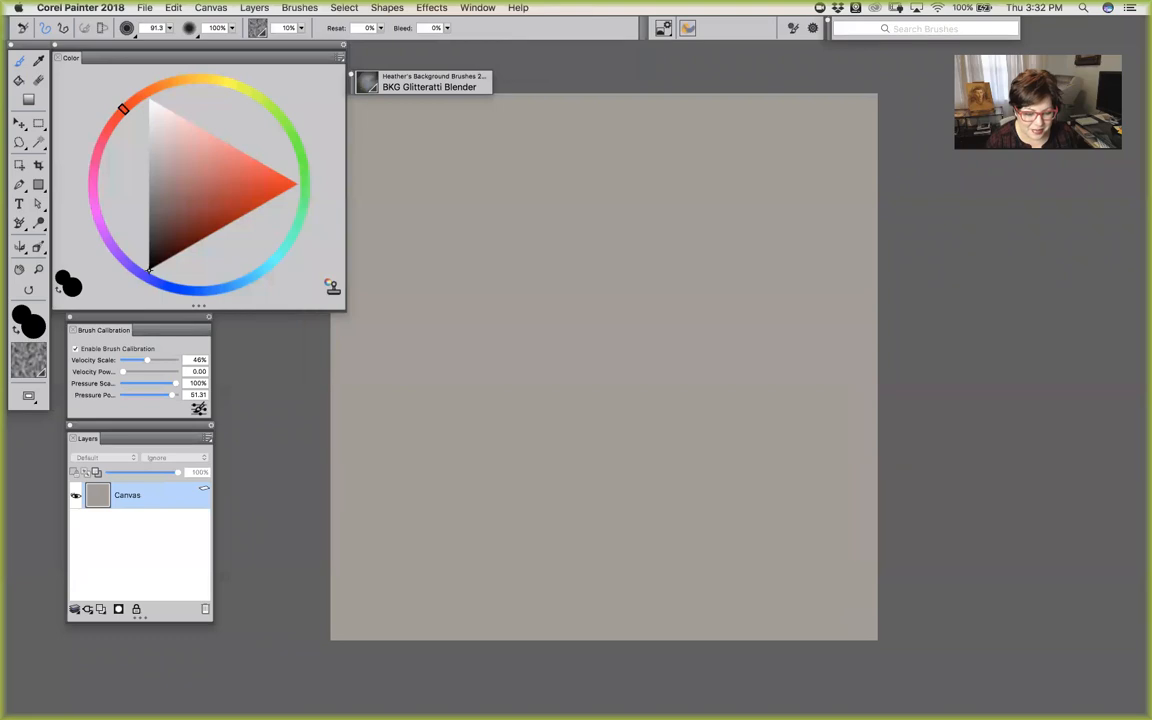
drag(352, 85, 352, 56)
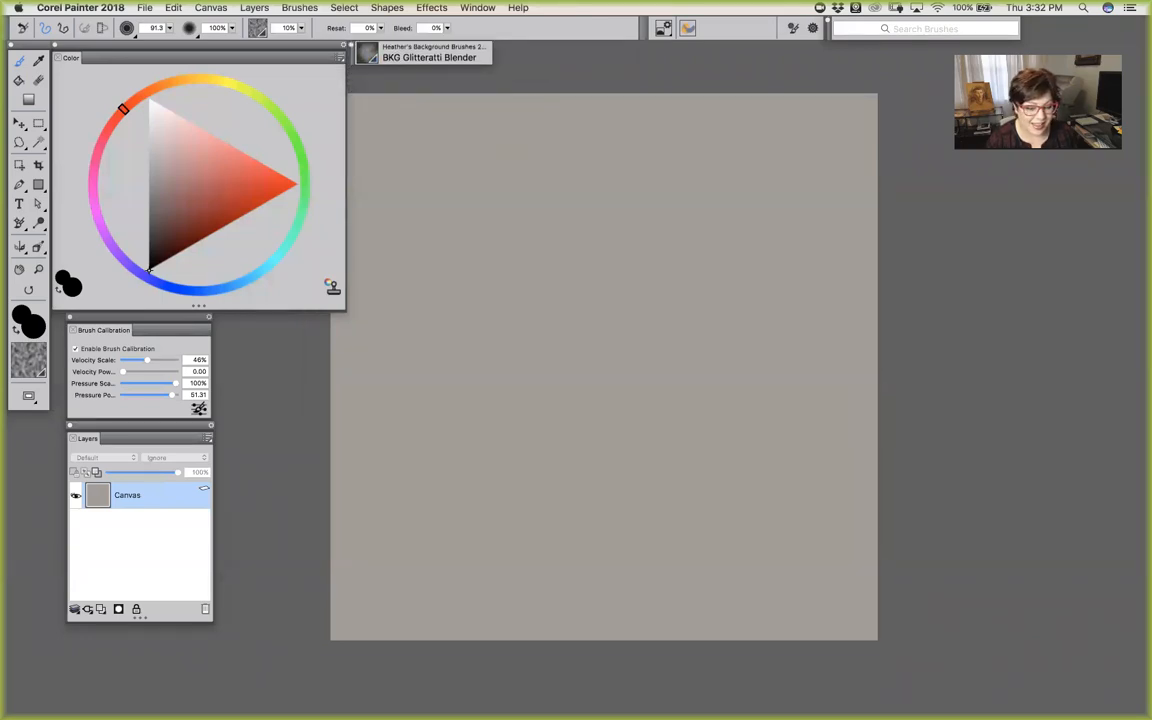
Change the current paper texture to the dark woven pattern from the Paper Textures library
click(422, 52)
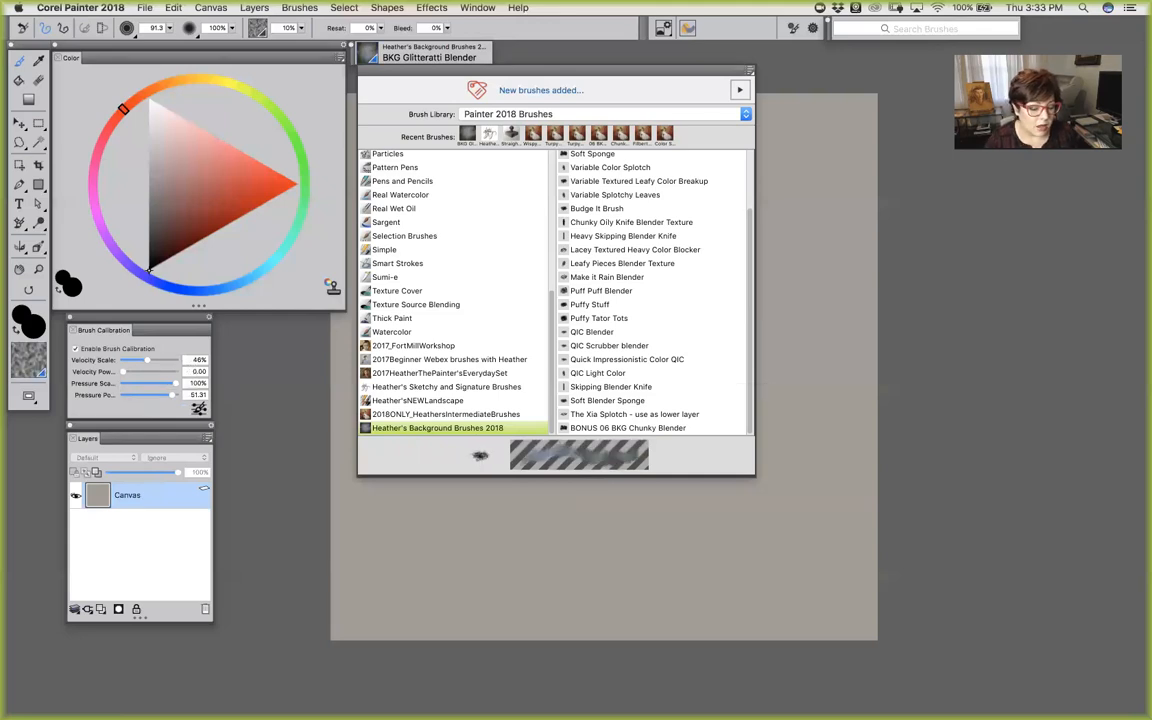
click(28, 358)
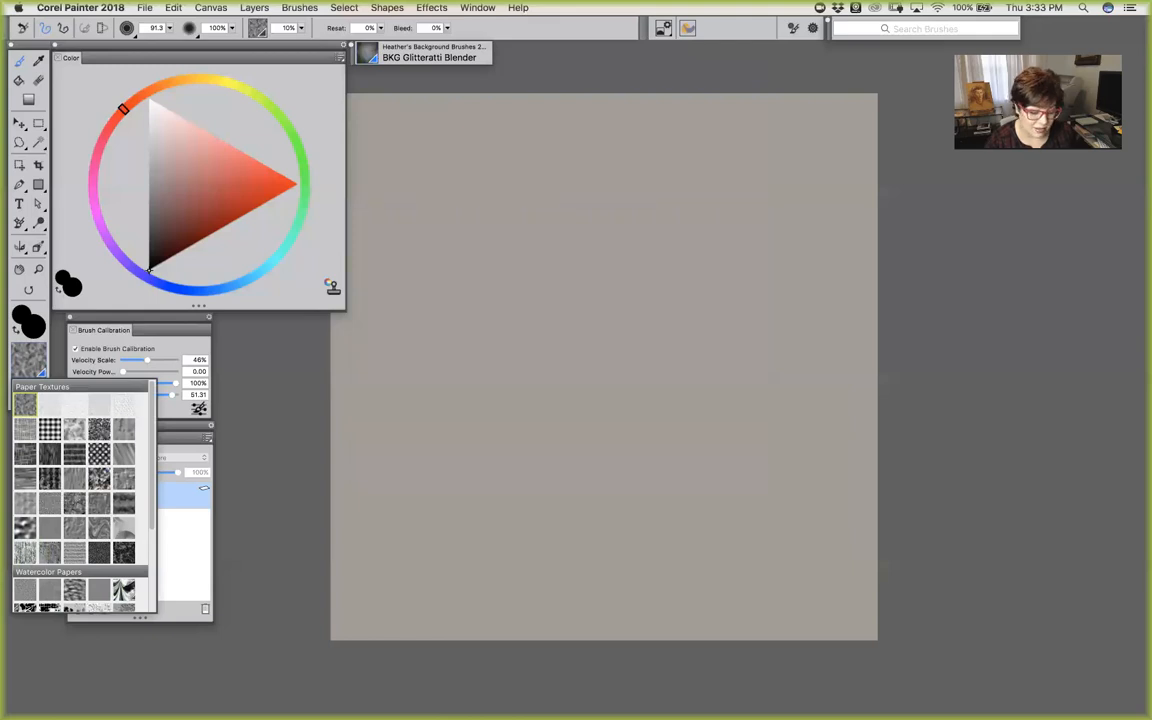
click(40, 437)
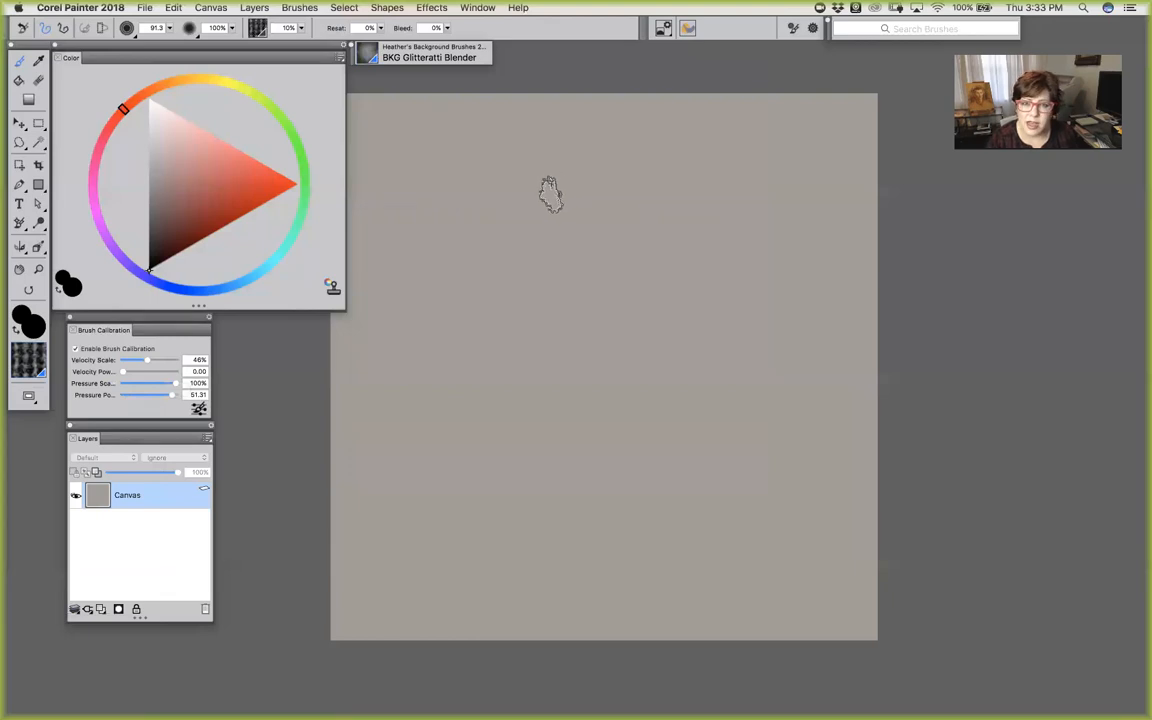
Select the Quick Impressionistic Color QIC brush from Heather's Background Brushes 2018 and reset it to its default settings
click(372, 54)
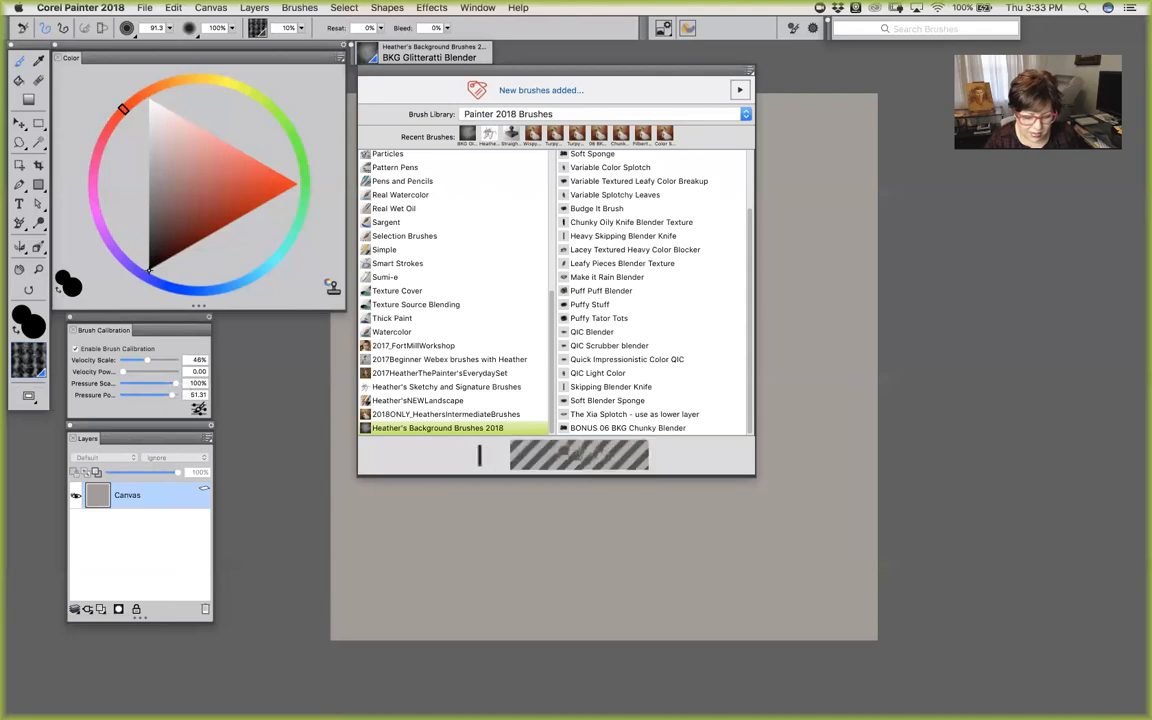
scroll(700, 178, up, 3)
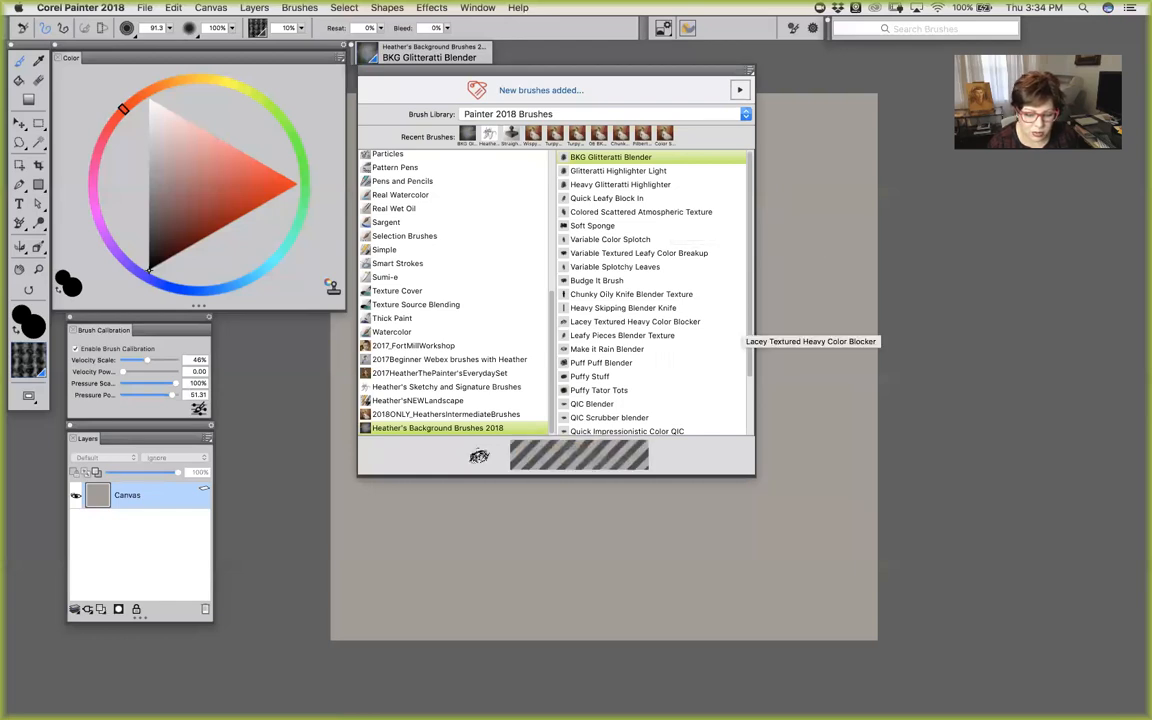
scroll(655, 290, down, 3)
scroll(655, 290, down, 2)
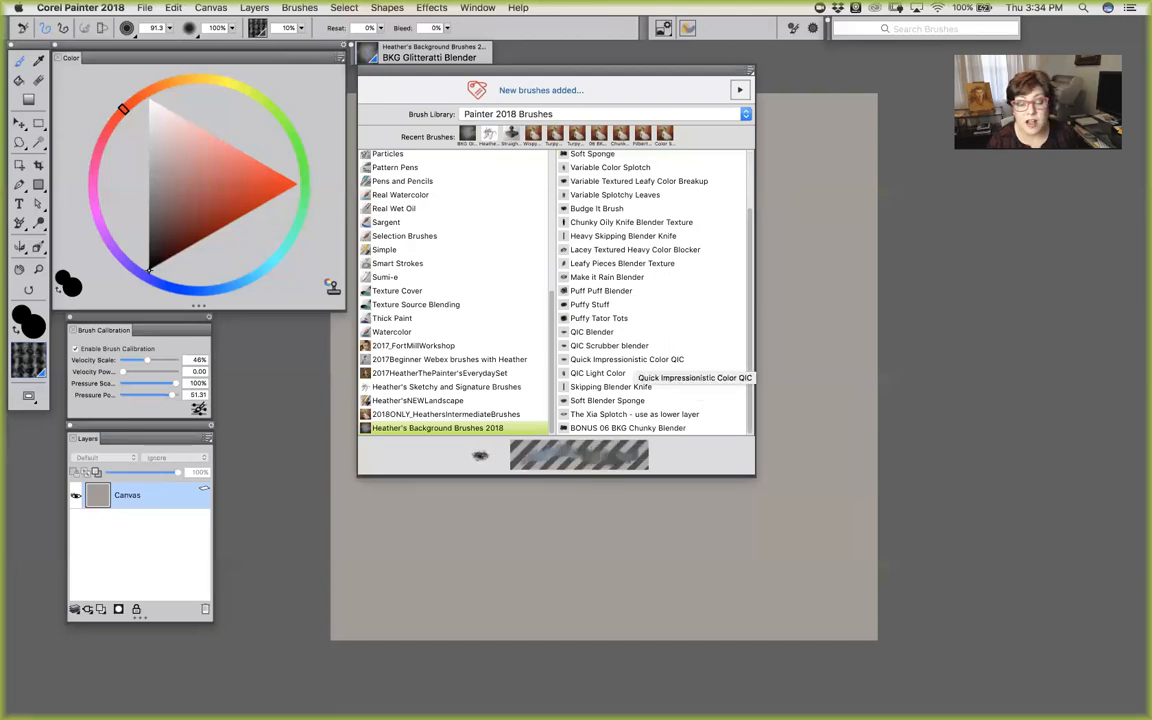
click(627, 359)
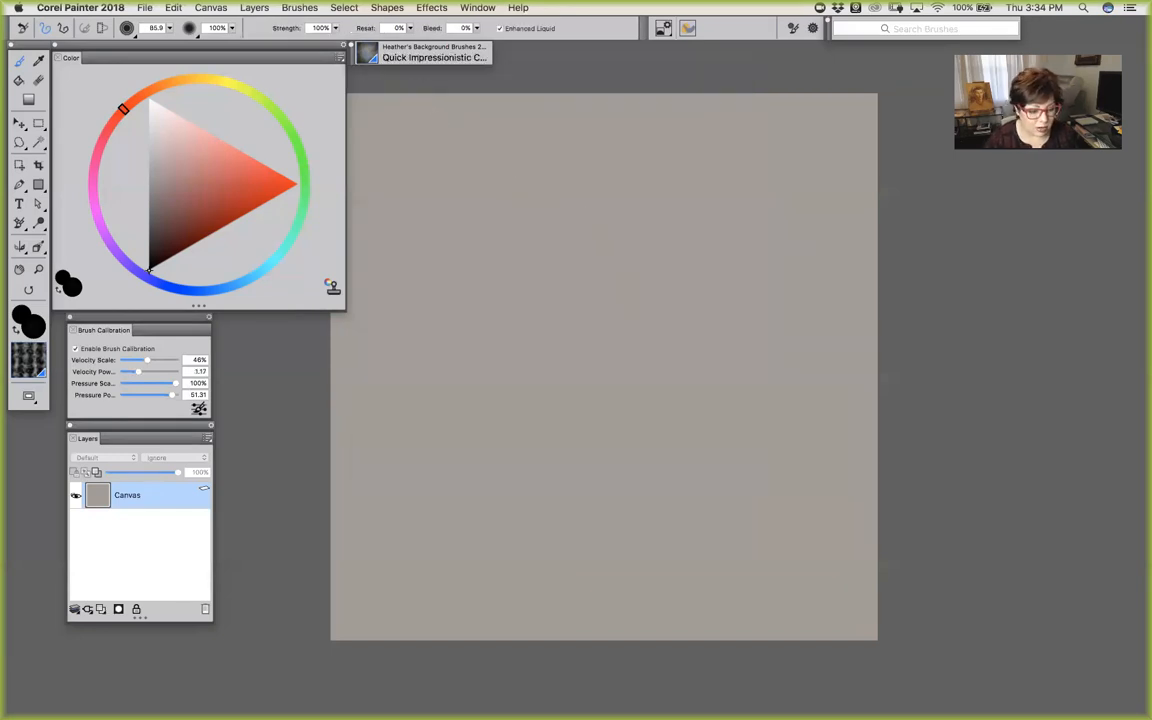
click(22, 28)
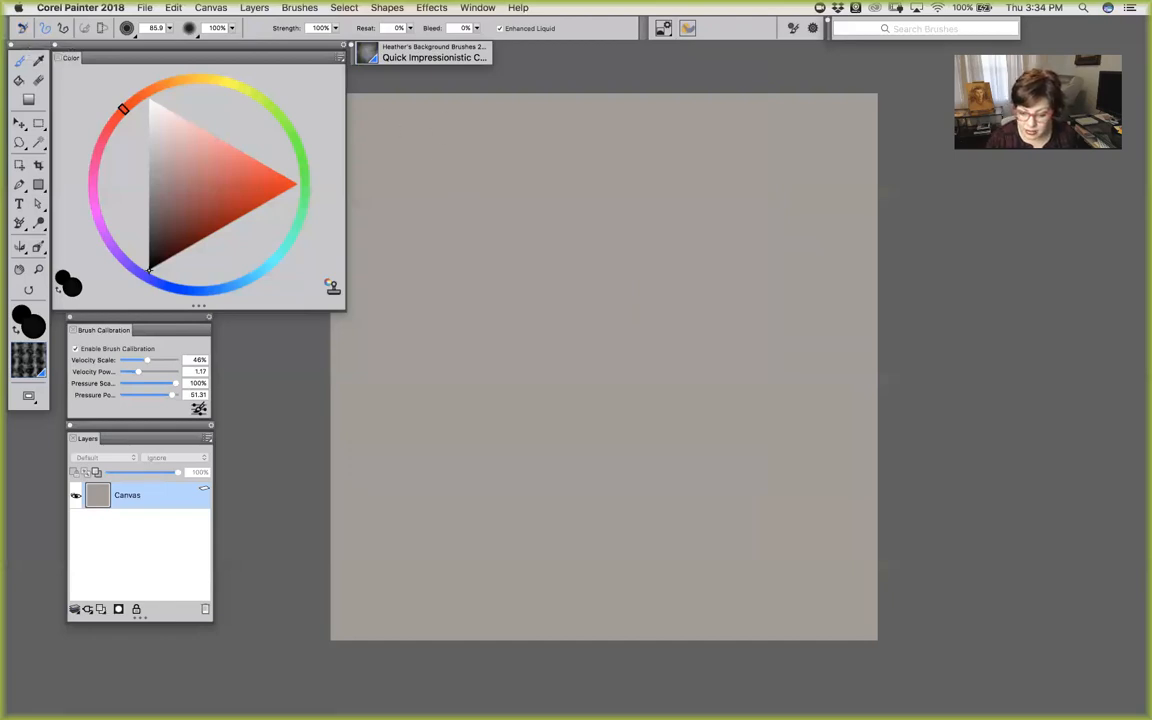
Choose a dark reddish brown and paint loose dabs from the canvas's upper right down to its lower centre
drag(123, 108, 143, 93)
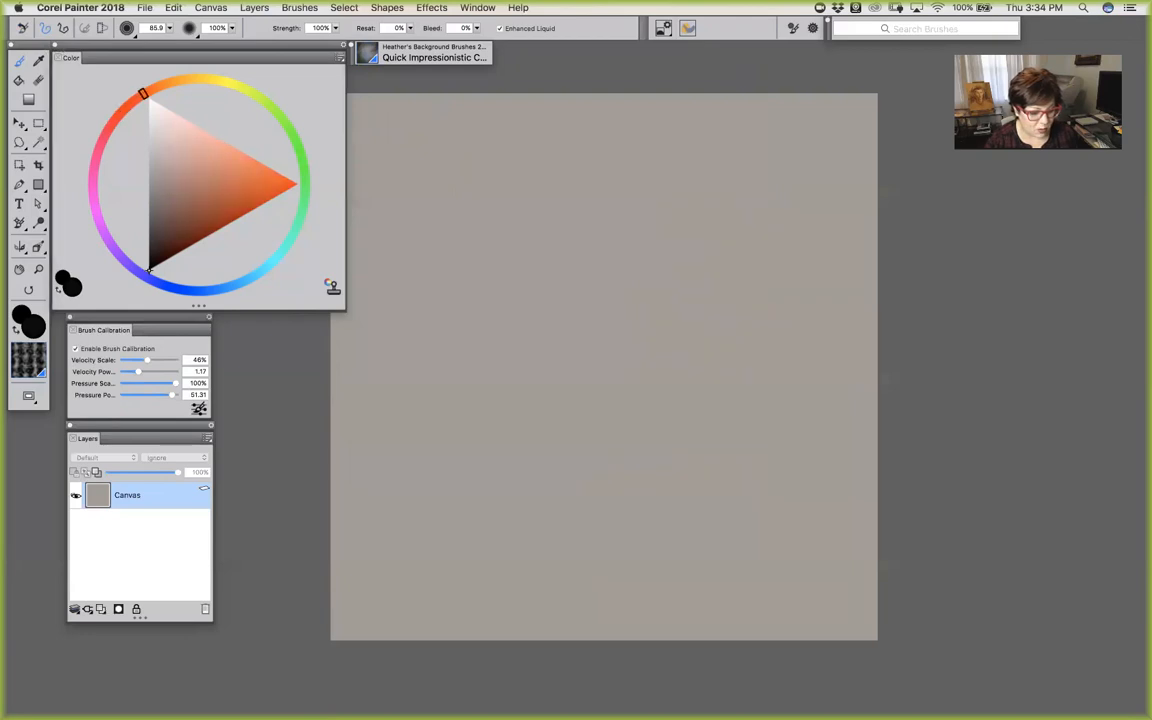
drag(149, 268, 204, 238)
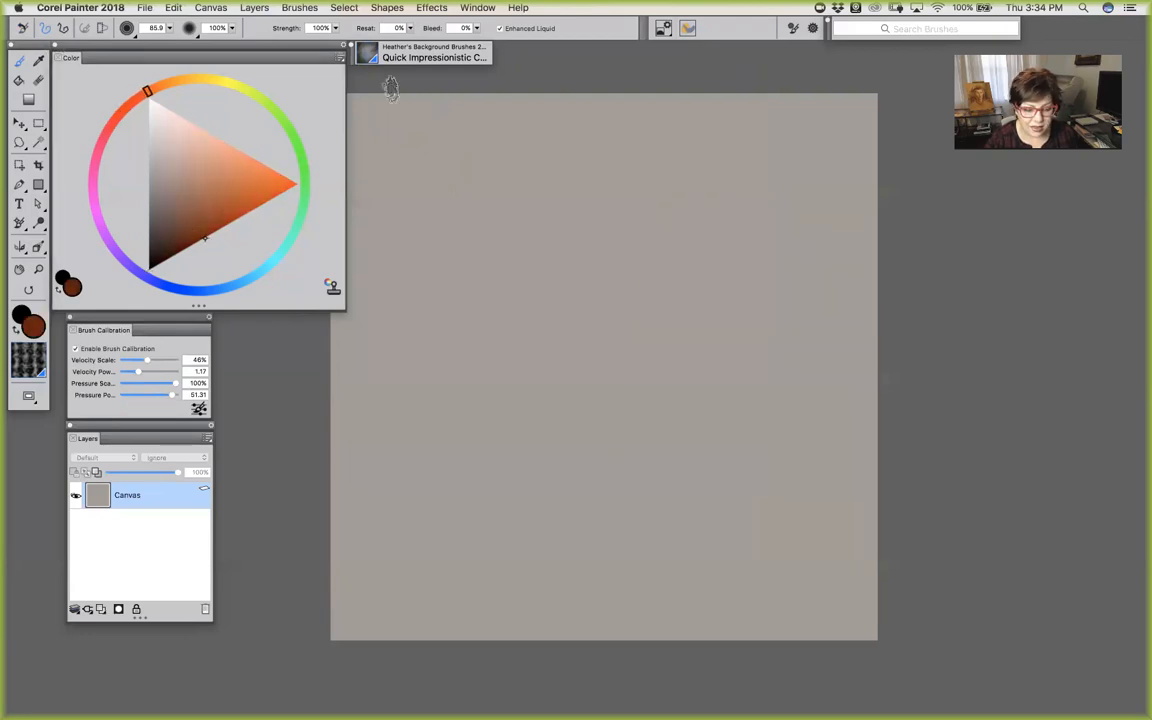
mouse_move(715, 233)
mouse_down()
mouse_move(722, 262)
mouse_move(745, 200)
mouse_move(740, 230)
mouse_move(640, 240)
mouse_move(650, 300)
mouse_move(630, 320)
mouse_move(660, 400)
mouse_move(645, 350)
mouse_move(685, 400)
mouse_move(700, 460)
mouse_move(690, 190)
mouse_move(655, 185)
mouse_move(690, 225)
mouse_move(690, 140)
mouse_move(720, 340)
mouse_move(670, 420)
mouse_move(655, 475)
mouse_move(605, 410)
mouse_move(578, 440)
mouse_move(550, 380)
mouse_move(560, 340)
mouse_move(545, 270)
mouse_move(540, 450)
mouse_move(500, 400)
mouse_move(520, 470)
mouse_up()
mouse_move(484, 402)
mouse_down()
mouse_move(490, 470)
mouse_move(510, 480)
mouse_move(570, 470)
mouse_move(545, 410)
mouse_move(480, 510)
mouse_move(670, 455)
mouse_move(725, 345)
mouse_move(780, 180)
mouse_move(720, 100)
mouse_move(800, 120)
mouse_move(640, 110)
mouse_move(690, 120)
mouse_up()
drag(450, 110, 560, 180)
drag(708, 340, 666, 376)
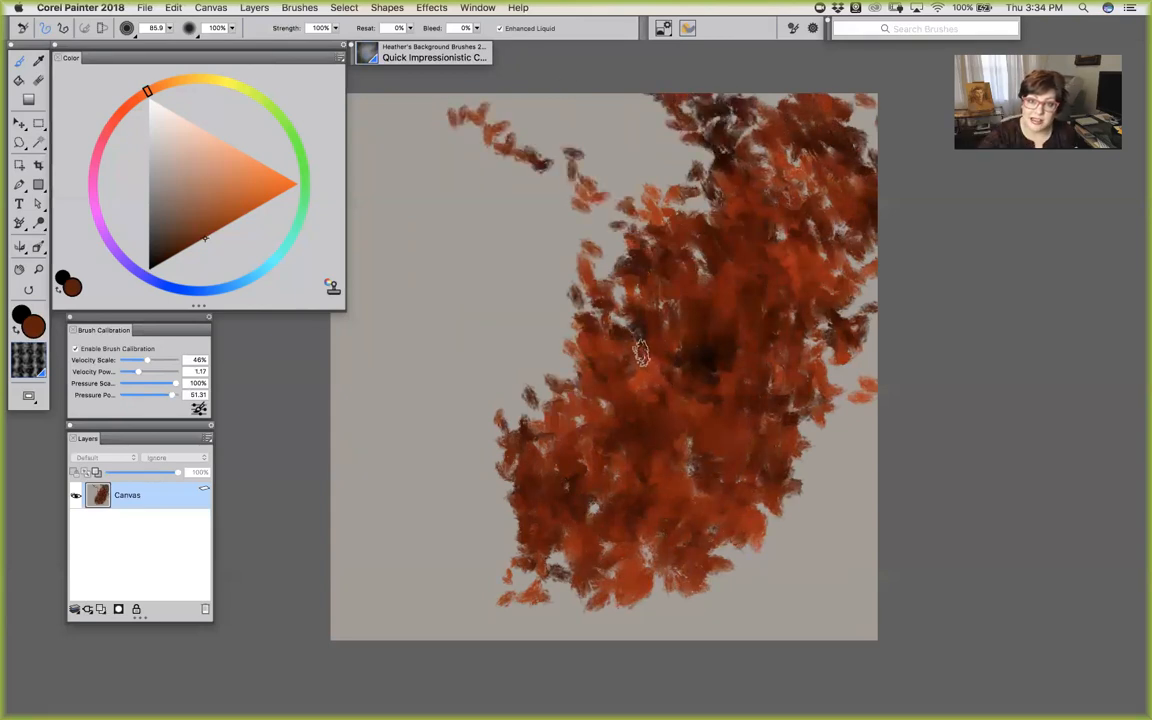
mouse_move(816, 363)
mouse_down()
mouse_move(860, 420)
mouse_move(748, 560)
mouse_move(860, 250)
mouse_up()
mouse_move(750, 185)
mouse_down()
mouse_move(685, 110)
mouse_move(775, 130)
mouse_move(725, 95)
mouse_move(700, 200)
mouse_move(700, 95)
mouse_move(770, 125)
mouse_up()
Extend the reddish-brown dabs over the canvas's right edge, lower part and lower left side
key(space)
mouse_move(746, 404)
mouse_down()
mouse_move(800, 355)
mouse_move(870, 450)
mouse_move(900, 420)
mouse_move(915, 360)
mouse_up()
mouse_move(800, 275)
mouse_down()
mouse_move(824, 222)
mouse_move(780, 440)
mouse_move(696, 478)
mouse_move(650, 480)
mouse_move(610, 460)
mouse_move(660, 520)
mouse_move(790, 420)
mouse_up()
mouse_move(860, 500)
mouse_down()
mouse_move(905, 425)
mouse_move(890, 550)
mouse_move(845, 520)
mouse_move(830, 545)
mouse_up()
key(space)
drag(830, 545, 798, 583)
mouse_move(760, 494)
mouse_down()
mouse_move(766, 462)
mouse_move(798, 457)
mouse_move(792, 535)
mouse_move(708, 508)
mouse_move(656, 535)
mouse_move(693, 553)
mouse_move(615, 540)
mouse_move(572, 515)
mouse_move(603, 555)
mouse_move(548, 532)
mouse_move(620, 607)
mouse_up()
mouse_move(540, 510)
mouse_down()
mouse_move(400, 500)
mouse_move(380, 520)
mouse_move(500, 555)
mouse_move(468, 460)
mouse_move(500, 558)
mouse_move(430, 470)
mouse_up()
mouse_move(435, 520)
mouse_down()
mouse_move(390, 535)
mouse_move(368, 480)
mouse_move(362, 545)
mouse_move(405, 555)
mouse_move(360, 500)
mouse_move(365, 455)
mouse_move(470, 425)
mouse_move(440, 400)
mouse_move(445, 375)
mouse_move(425, 445)
mouse_move(455, 365)
mouse_move(385, 410)
mouse_move(365, 445)
mouse_move(345, 420)
mouse_move(338, 365)
mouse_move(390, 380)
mouse_move(405, 310)
mouse_move(345, 300)
mouse_move(340, 250)
mouse_up()
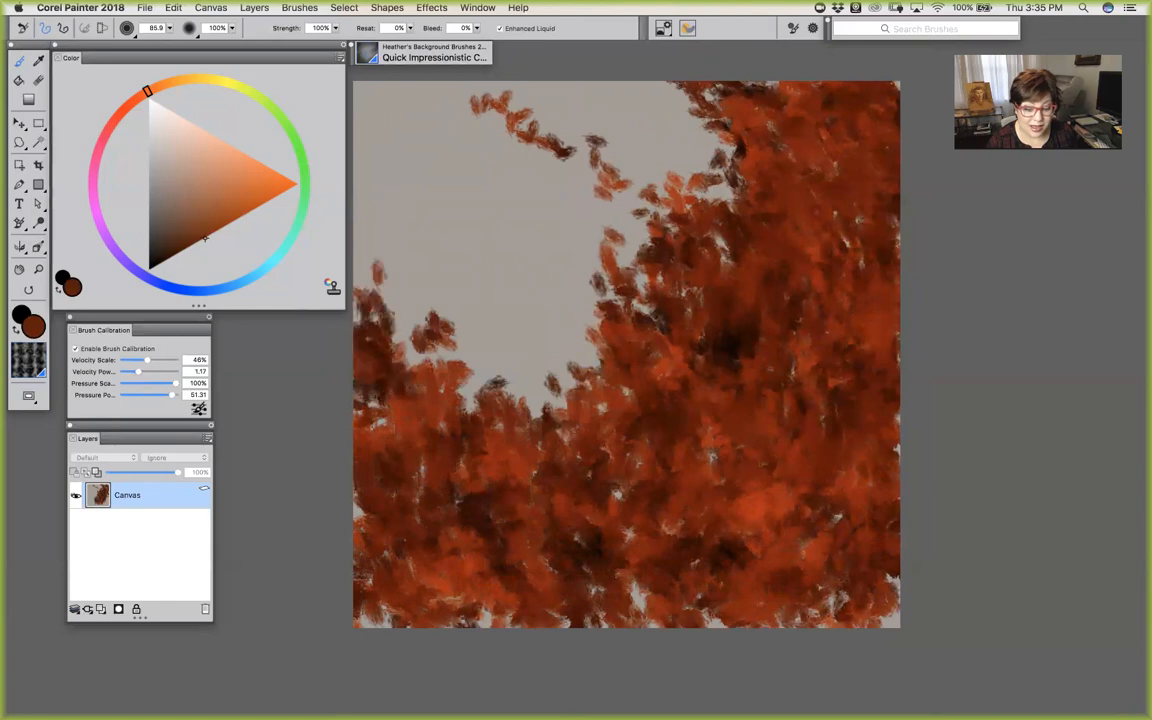
Fill the bare upper-left area with reddish-brown dabs and cover gray gaps around the canvas's middle
mouse_move(408, 200)
mouse_down()
mouse_move(365, 270)
mouse_move(360, 325)
mouse_move(340, 140)
mouse_move(355, 105)
mouse_move(390, 100)
mouse_up()
mouse_move(605, 105)
mouse_down()
mouse_move(635, 165)
mouse_move(600, 92)
mouse_move(545, 150)
mouse_move(600, 120)
mouse_move(535, 140)
mouse_move(500, 215)
mouse_move(385, 245)
mouse_move(365, 285)
mouse_move(425, 180)
mouse_move(520, 150)
mouse_move(535, 100)
mouse_move(510, 170)
mouse_move(475, 185)
mouse_move(445, 340)
mouse_move(505, 220)
mouse_move(520, 295)
mouse_move(560, 200)
mouse_move(525, 295)
mouse_move(480, 350)
mouse_move(460, 305)
mouse_move(455, 350)
mouse_move(465, 300)
mouse_move(380, 333)
mouse_up()
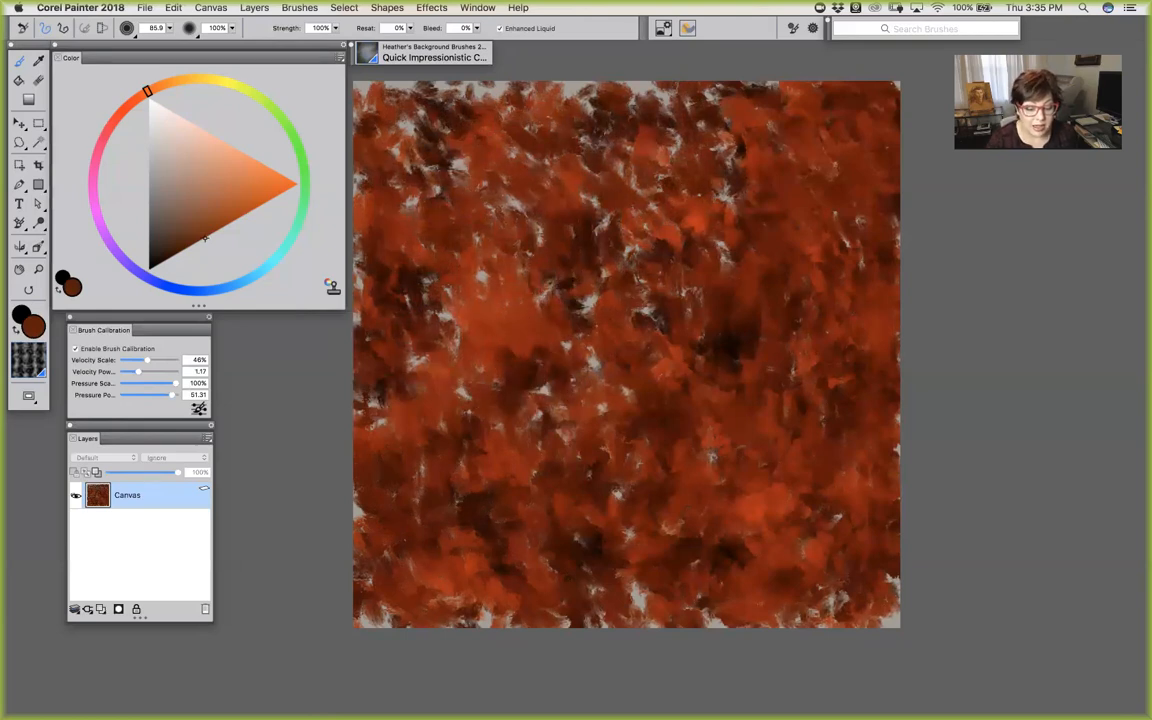
drag(549, 289, 592, 266)
mouse_move(400, 338)
mouse_down()
mouse_move(410, 290)
mouse_move(375, 330)
mouse_move(365, 255)
mouse_move(483, 270)
mouse_move(505, 290)
mouse_move(515, 222)
mouse_move(495, 145)
mouse_move(545, 135)
mouse_move(522, 205)
mouse_up()
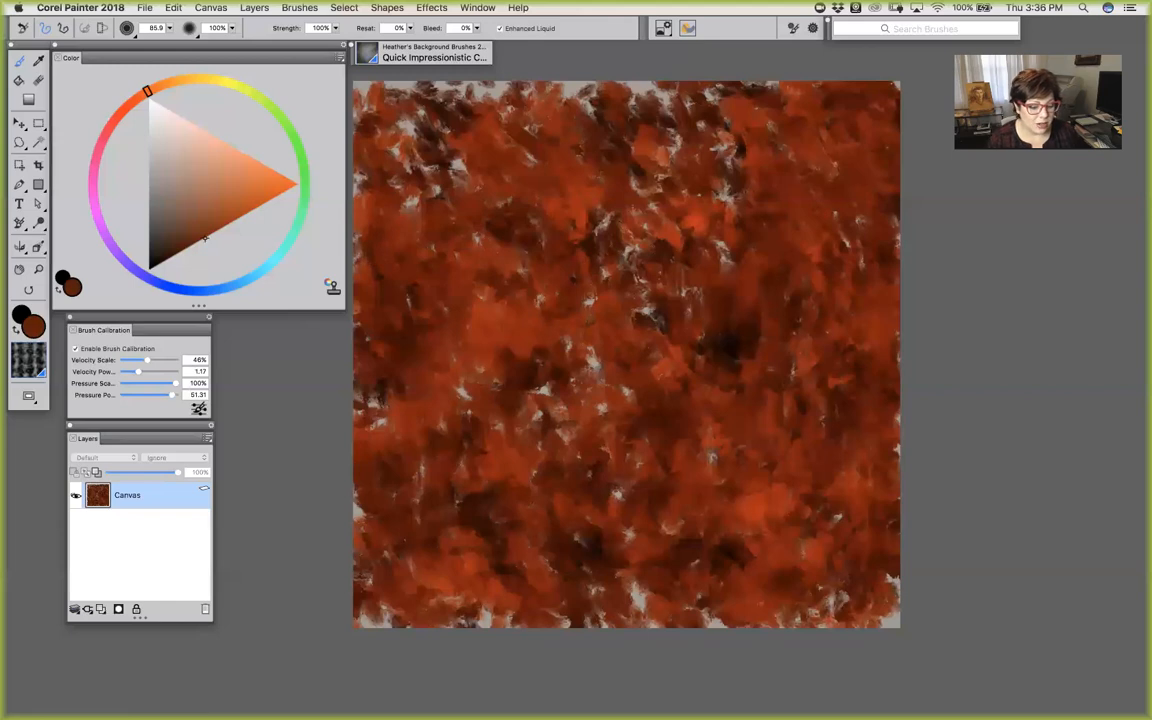
mouse_move(624, 312)
mouse_down()
mouse_move(590, 280)
mouse_move(610, 235)
mouse_move(690, 370)
mouse_up()
mouse_move(570, 340)
mouse_down()
mouse_move(560, 390)
mouse_move(565, 310)
mouse_move(600, 370)
mouse_move(635, 300)
mouse_move(740, 320)
mouse_up()
Choose a lighter burnt orange, shift it slightly toward yellow, and build up a glowing patch in the canvas's centre
click(228, 204)
mouse_move(560, 280)
mouse_down()
mouse_move(600, 320)
mouse_move(580, 250)
mouse_move(590, 360)
mouse_move(580, 410)
mouse_up()
mouse_move(560, 360)
mouse_down()
mouse_move(595, 290)
mouse_move(640, 360)
mouse_move(690, 200)
mouse_move(600, 90)
mouse_move(690, 160)
mouse_move(640, 340)
mouse_up()
mouse_move(500, 290)
mouse_down()
mouse_move(470, 360)
mouse_move(487, 395)
mouse_move(515, 415)
mouse_move(520, 403)
mouse_move(630, 500)
mouse_up()
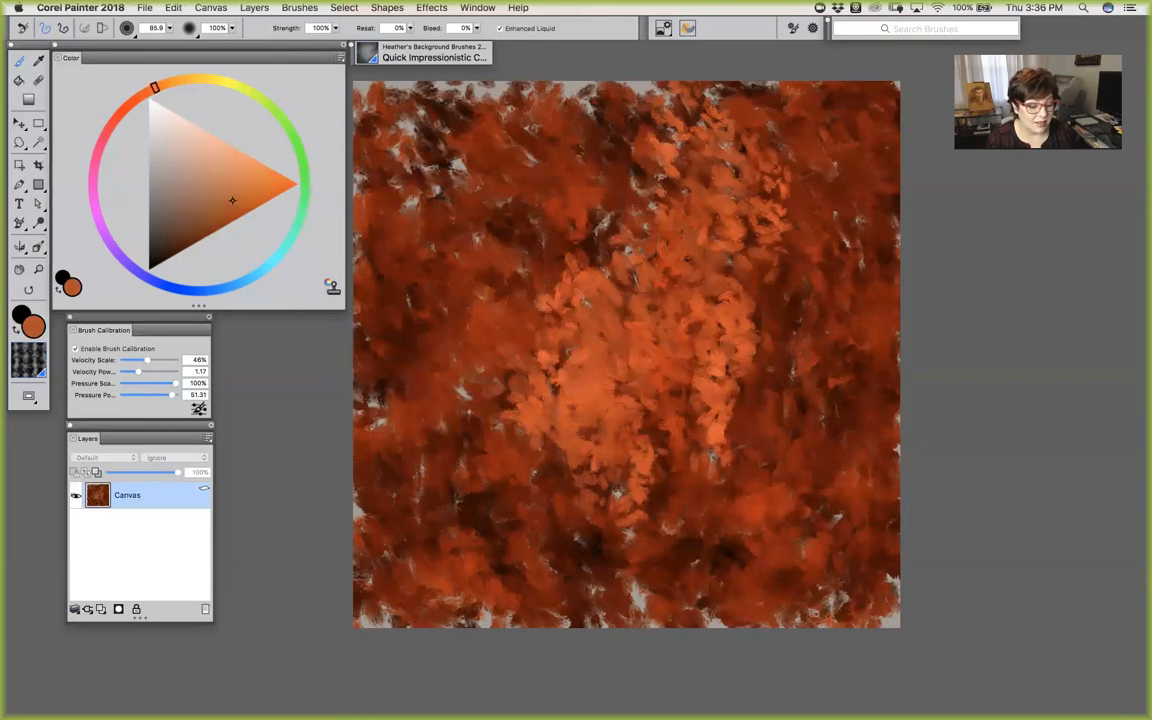
mouse_move(649, 363)
mouse_down()
mouse_move(612, 300)
mouse_move(655, 280)
mouse_move(685, 320)
mouse_move(660, 240)
mouse_move(719, 345)
mouse_up()
mouse_move(690, 422)
mouse_down()
mouse_move(625, 365)
mouse_move(700, 315)
mouse_move(475, 400)
mouse_move(445, 355)
mouse_move(462, 325)
mouse_move(490, 345)
mouse_move(437, 420)
mouse_move(550, 430)
mouse_up()
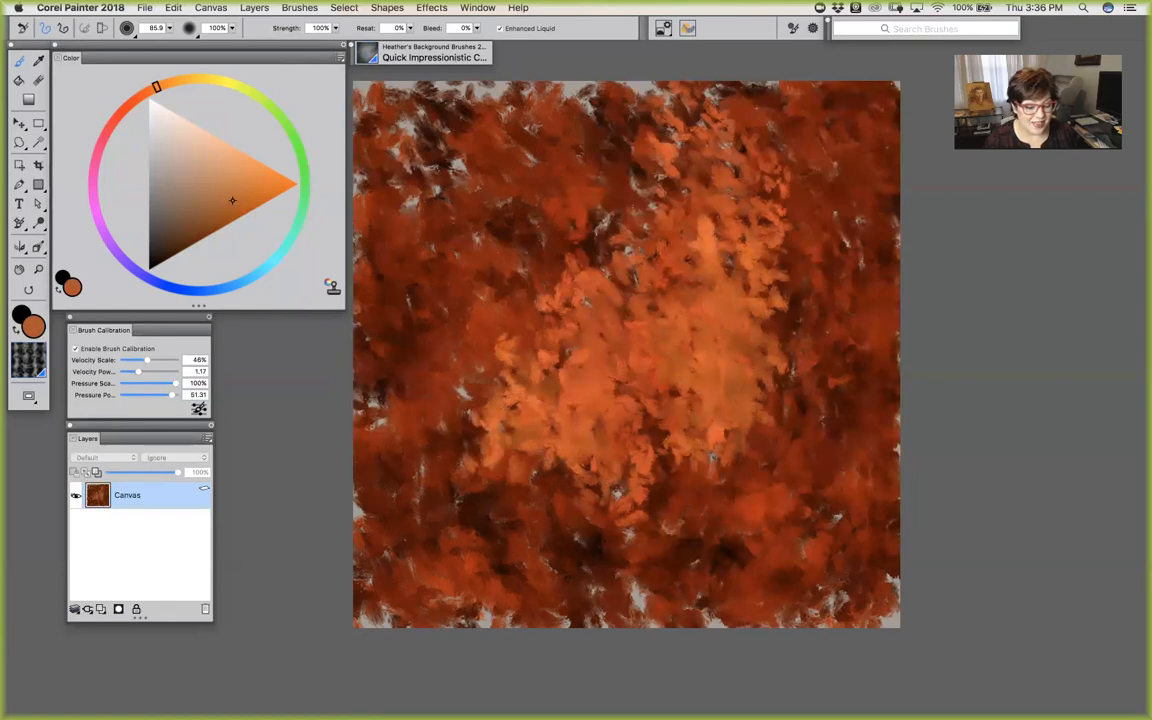
Add more saturated orange strokes to the central patch and its lower left part
drag(628, 300, 660, 215)
mouse_move(600, 345)
mouse_down()
mouse_move(625, 360)
mouse_move(592, 365)
mouse_up()
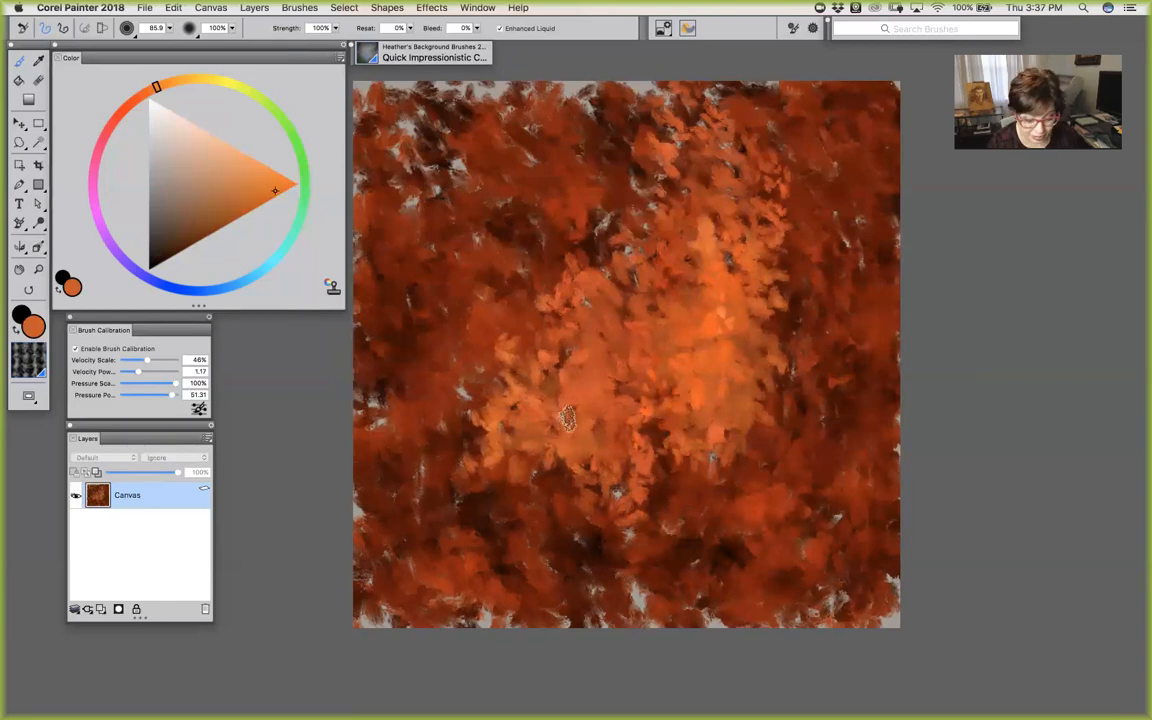
drag(562, 428, 588, 464)
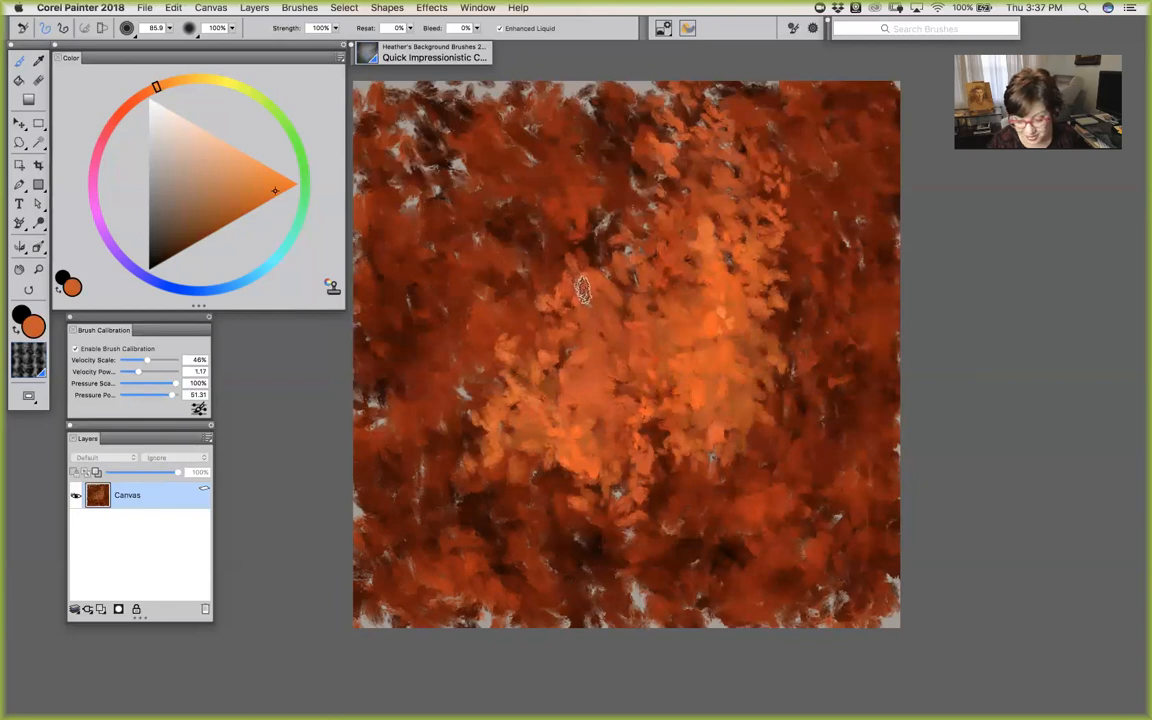
Choose a light peach, shift its hue toward yellow-orange, and dab highlights into the middle of the glow
drag(275, 190, 255, 161)
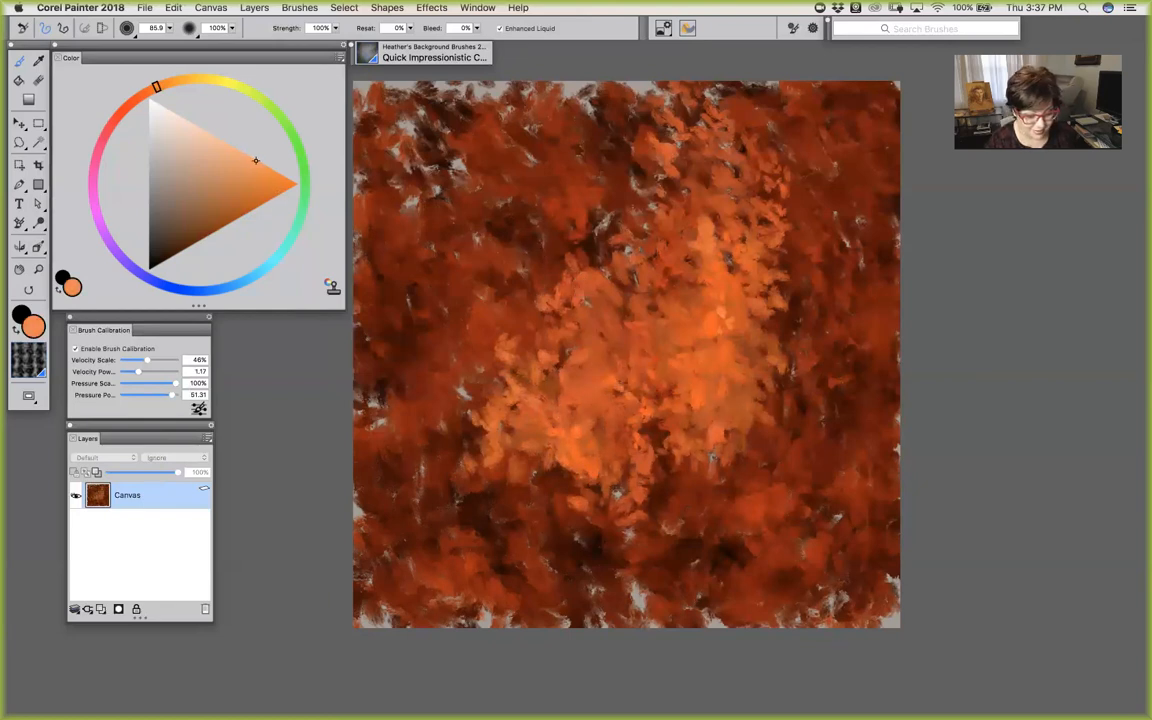
mouse_move(668, 312)
mouse_down()
mouse_move(652, 336)
mouse_move(662, 300)
mouse_move(660, 344)
mouse_up()
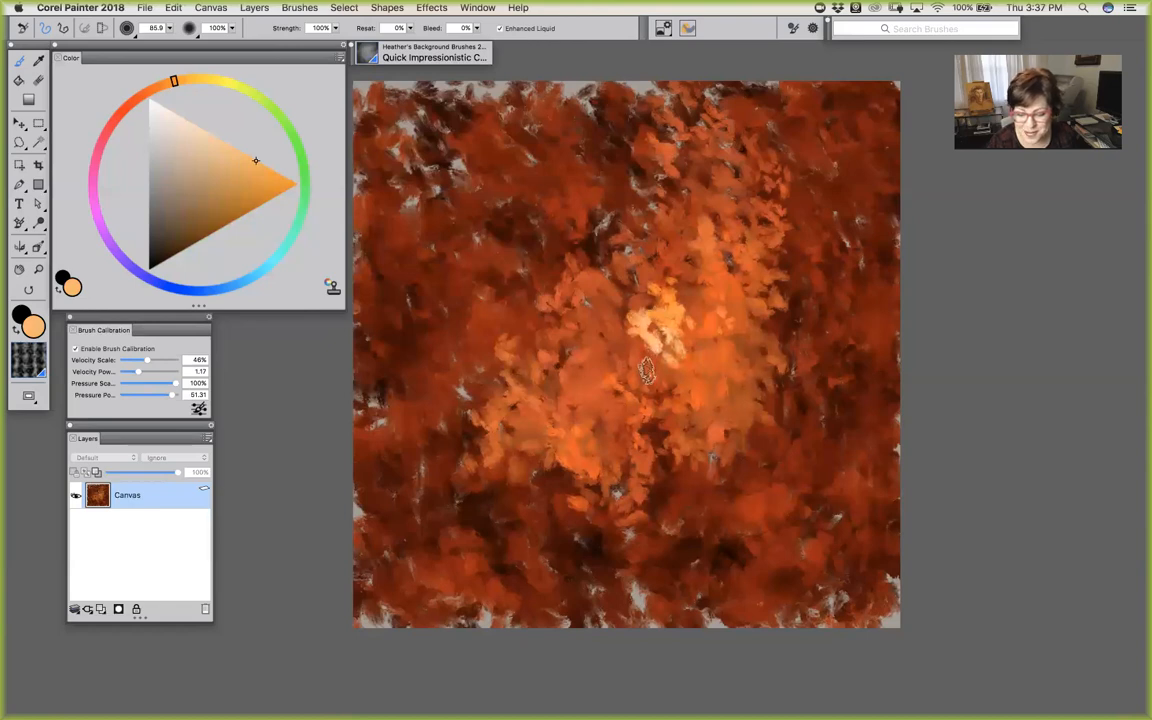
drag(604, 358, 558, 300)
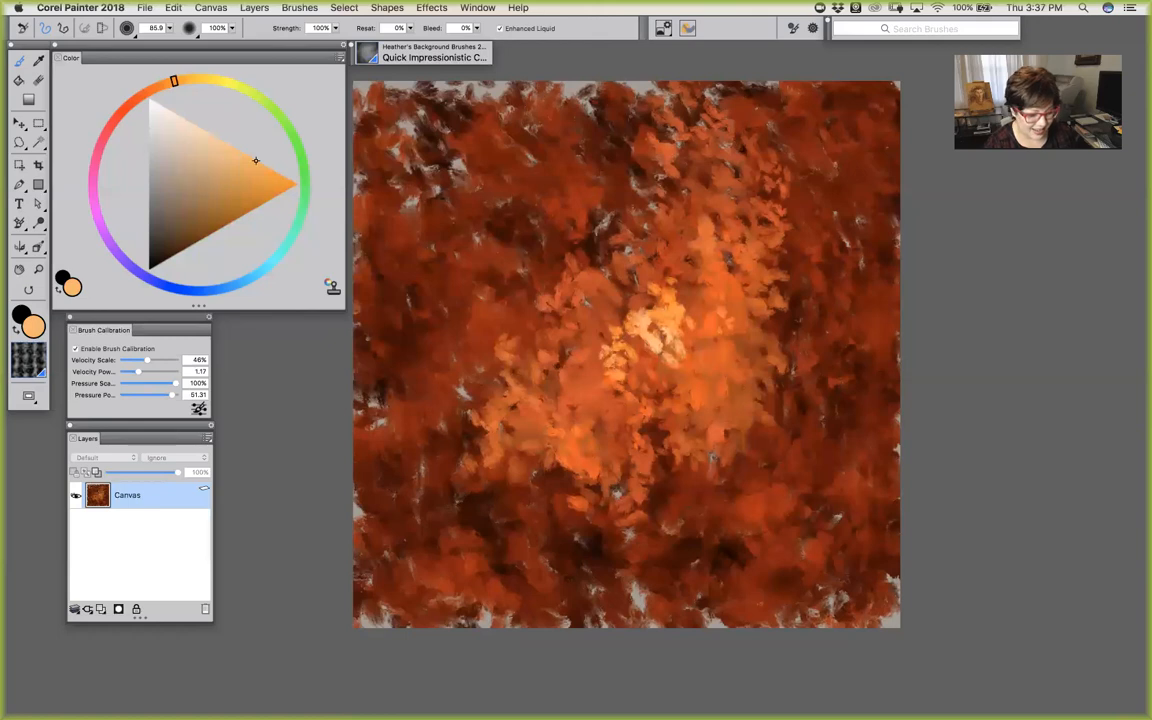
Choose a more muted golden orange and blend it around the central highlights
click(245, 182)
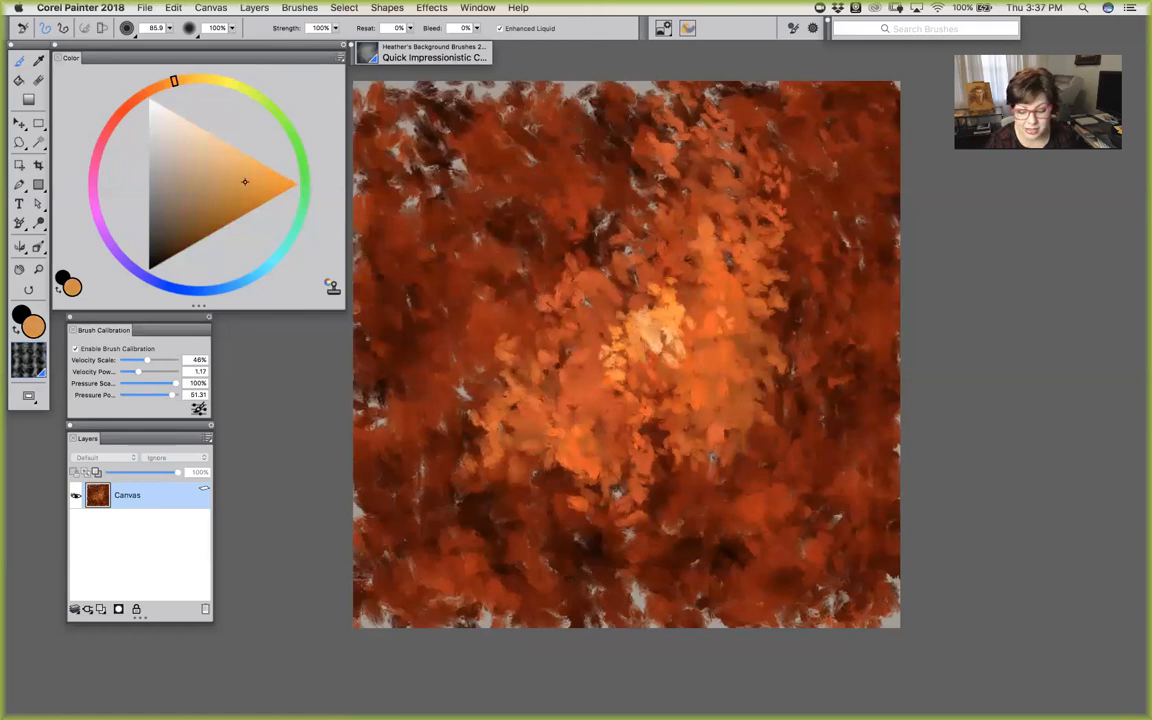
mouse_move(597, 300)
mouse_down()
mouse_move(603, 343)
mouse_move(652, 308)
mouse_up()
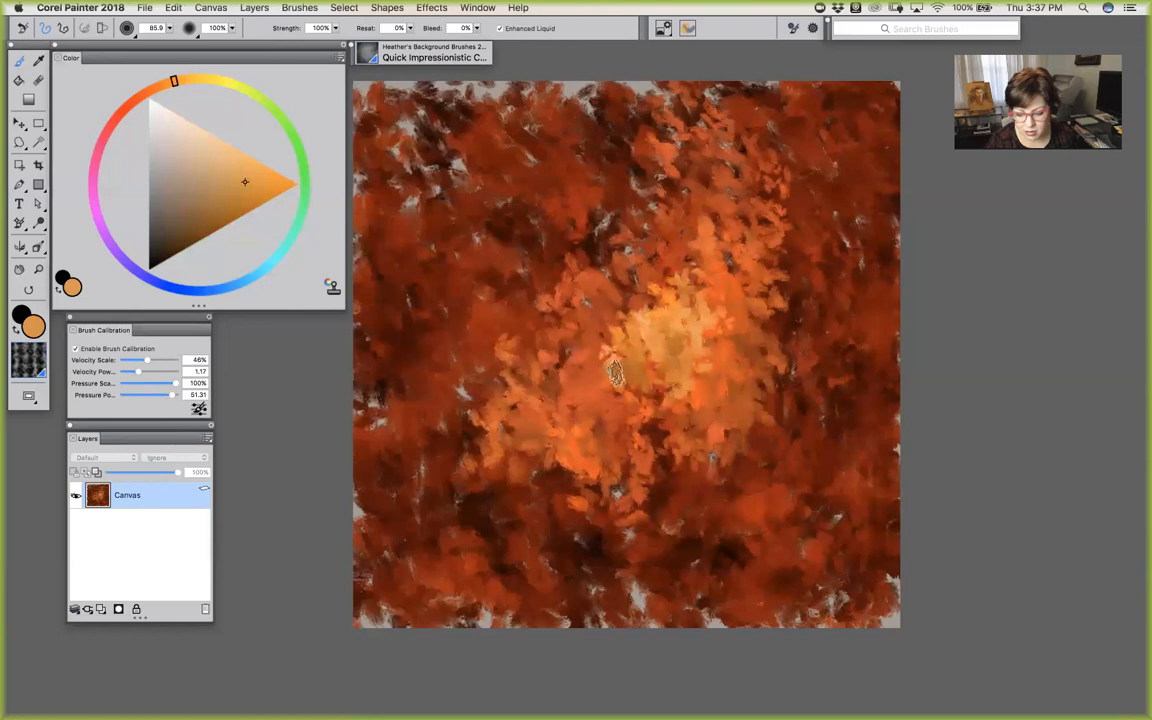
drag(560, 362, 519, 345)
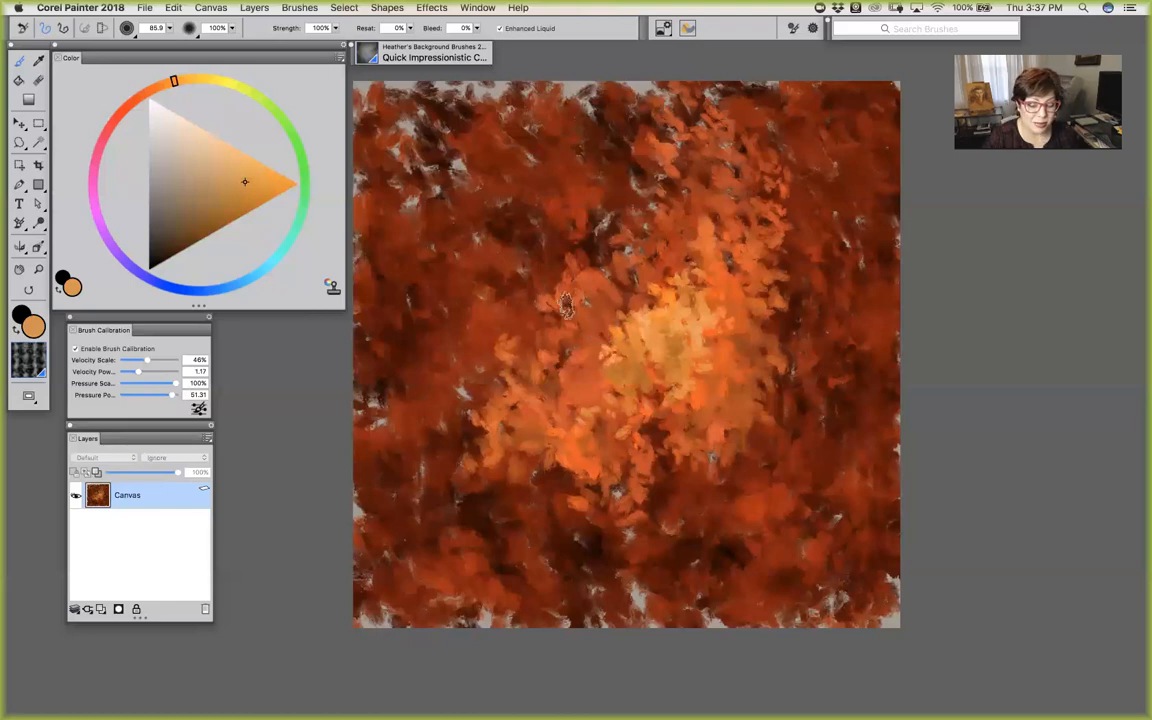
Choose a brighter light yellow-orange and enlarge the highlight cluster in the centre of the painting
click(255, 159)
mouse_move(610, 280)
mouse_down()
mouse_move(695, 308)
mouse_move(690, 350)
mouse_up()
mouse_move(608, 336)
mouse_down()
mouse_move(592, 360)
mouse_move(613, 381)
mouse_move(622, 340)
mouse_move(596, 374)
mouse_move(648, 340)
mouse_move(636, 330)
mouse_up()
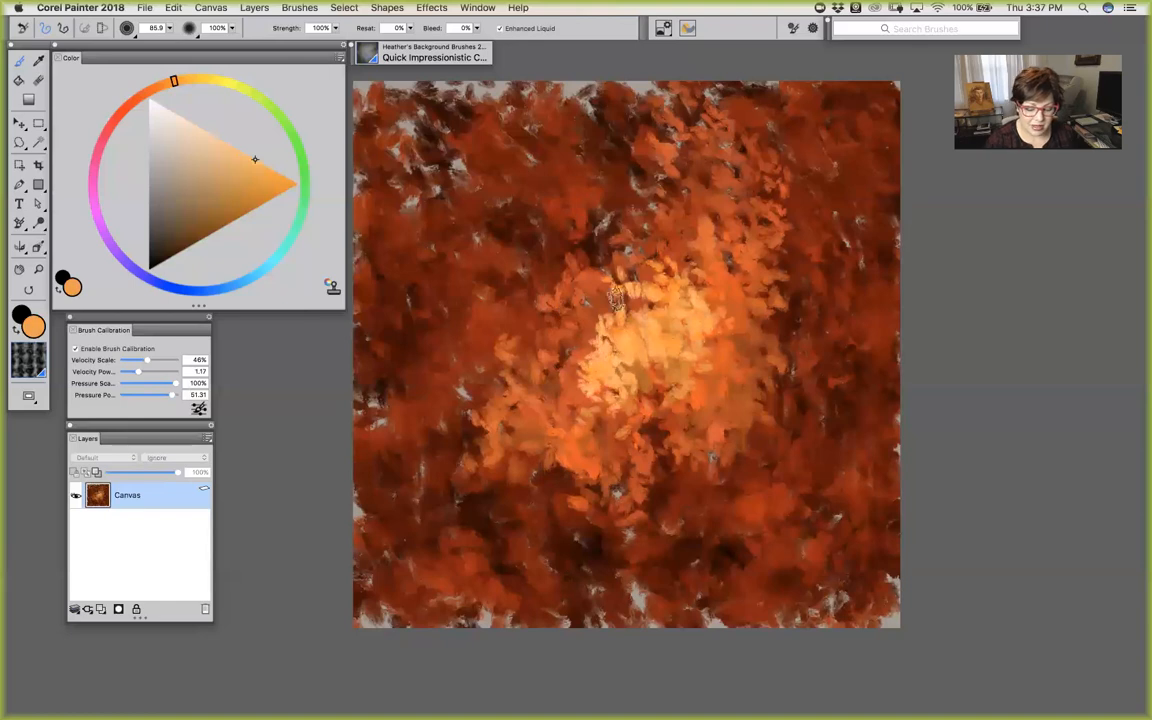
Examine the whole composition at a reduced size and the central brushwork up close
key(super+minus)
key(super+minus)
key(super+minus)
key(super+minus)
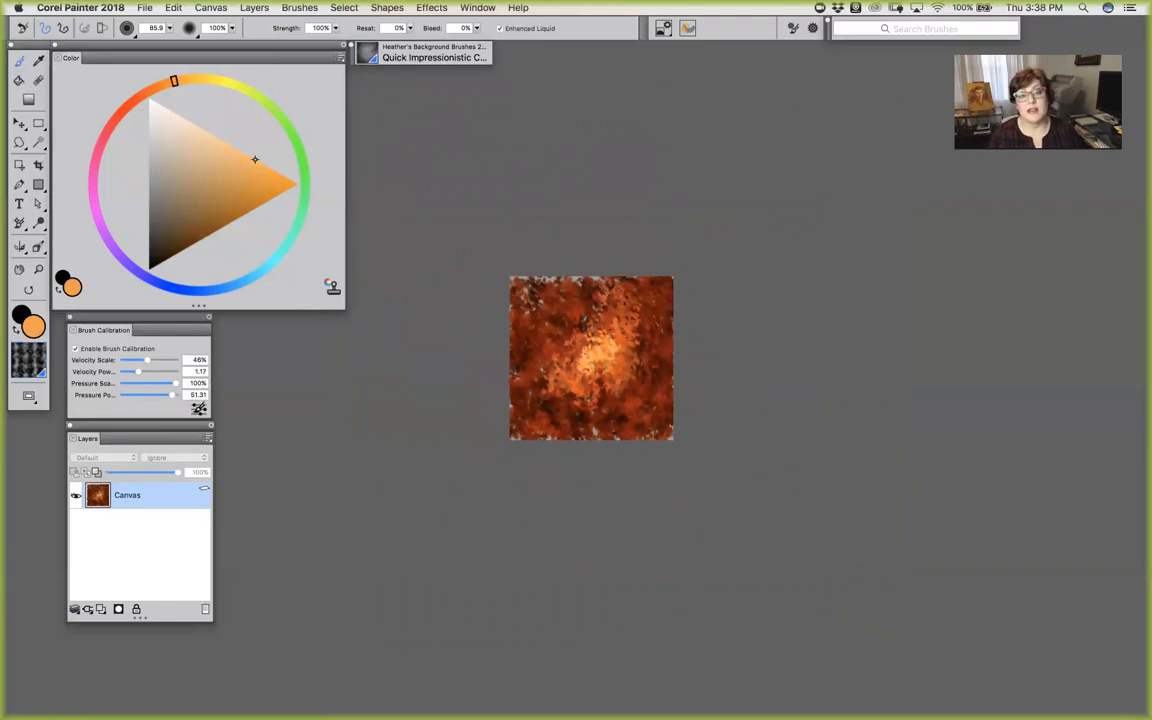
key(super+plus)
key(super+plus)
key(super+plus)
key(super+plus)
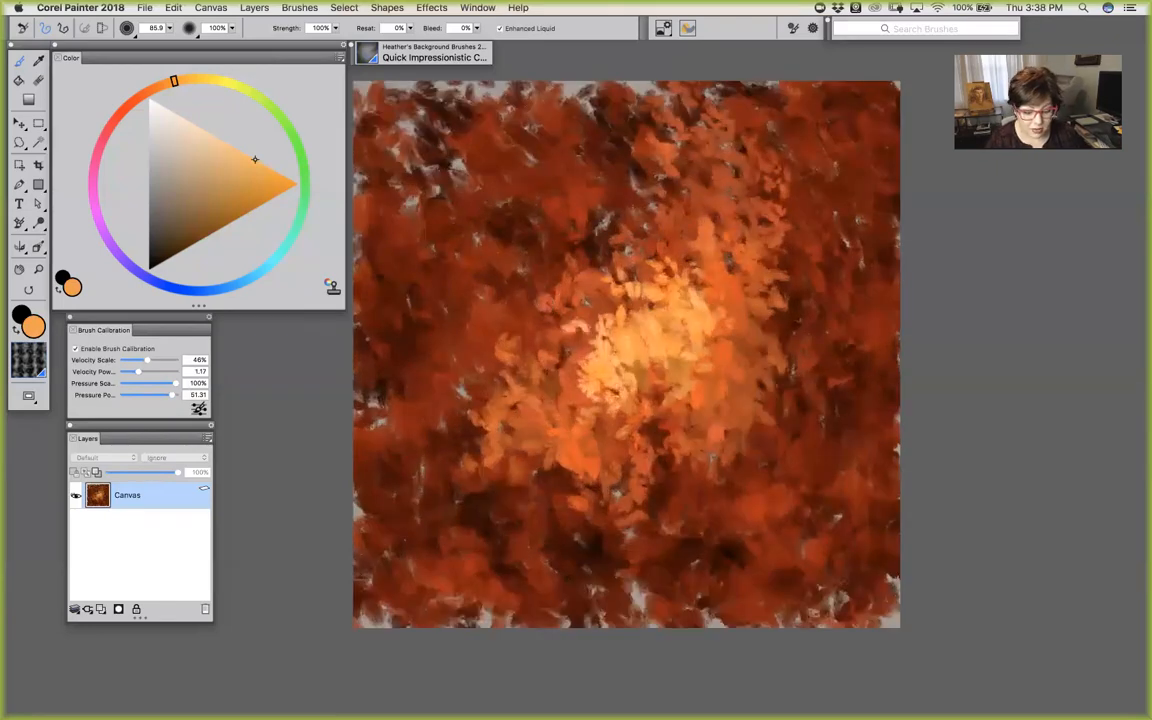
key(super+plus)
key(super+plus)
key(super+plus)
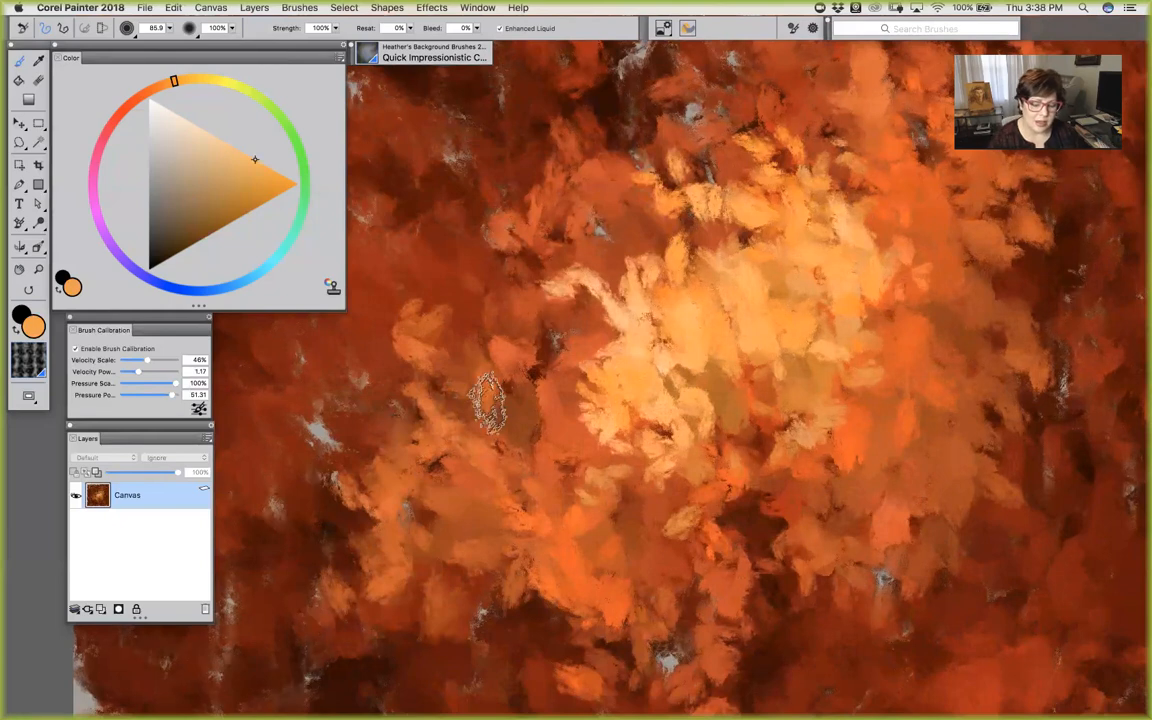
Choose the QIC Scrubber blender from Heather's Background Brushes 2018 and soften the dabs in the bright centre of the painting
key(super+minus)
key(super+minus)
key(super+minus)
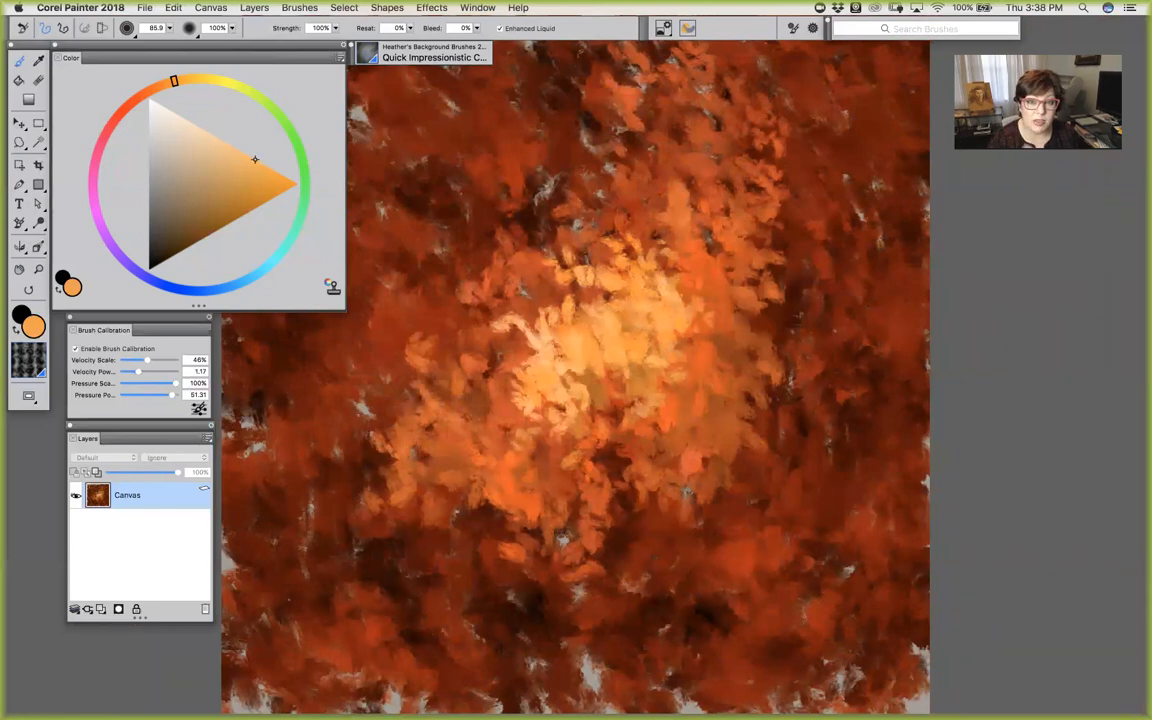
click(420, 52)
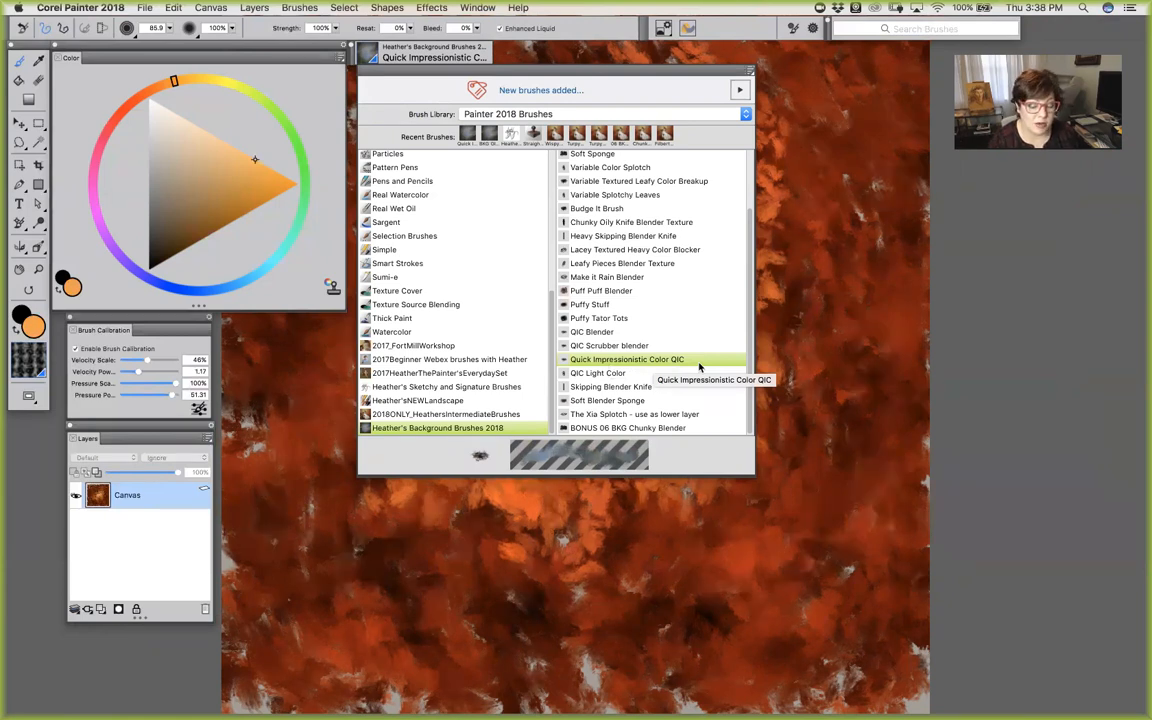
click(586, 345)
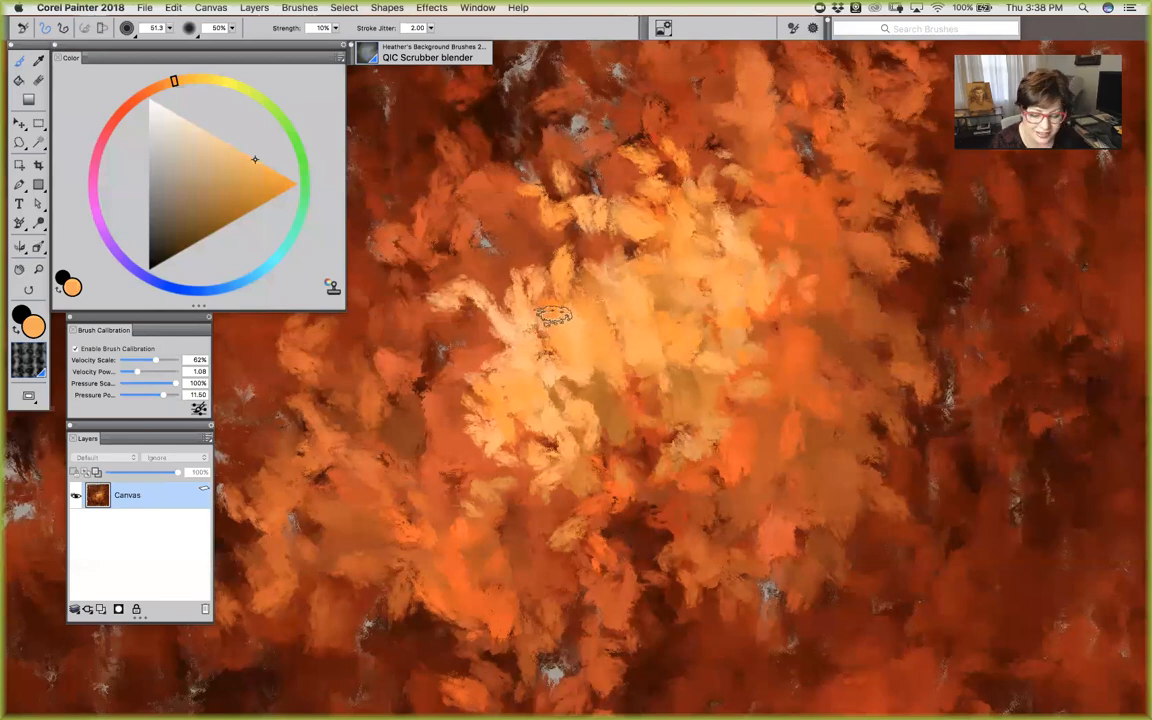
key(super+plus)
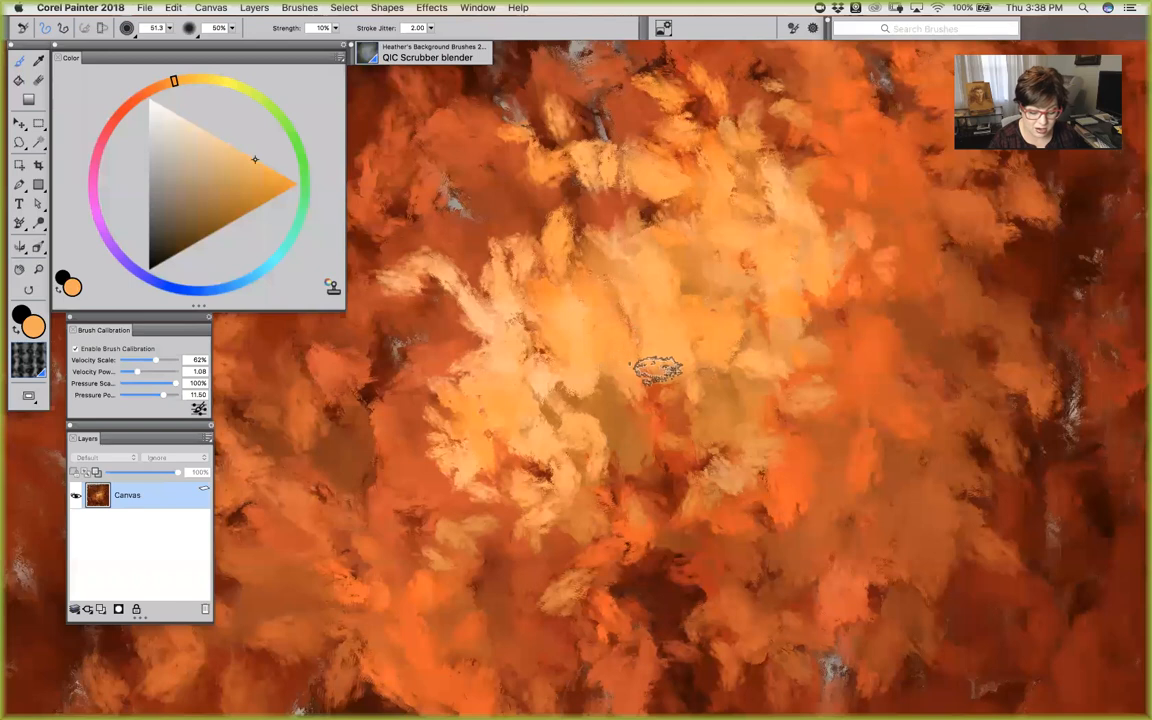
key(super+minus)
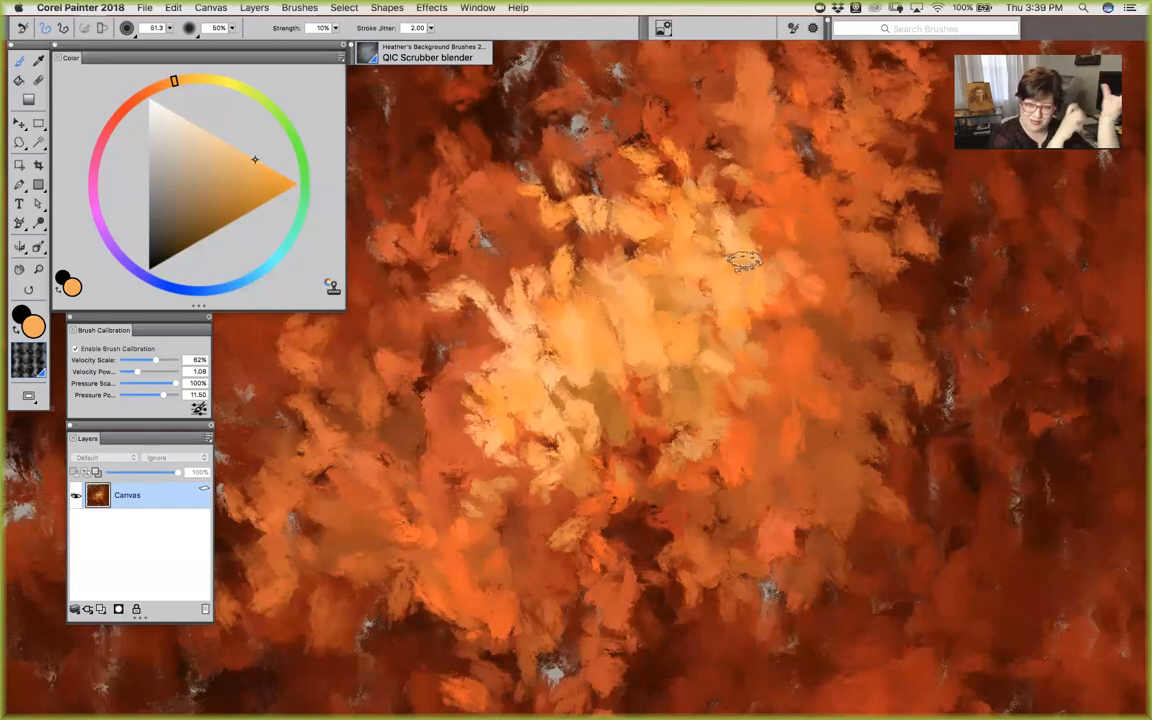
scroll(648, 456, down, 2)
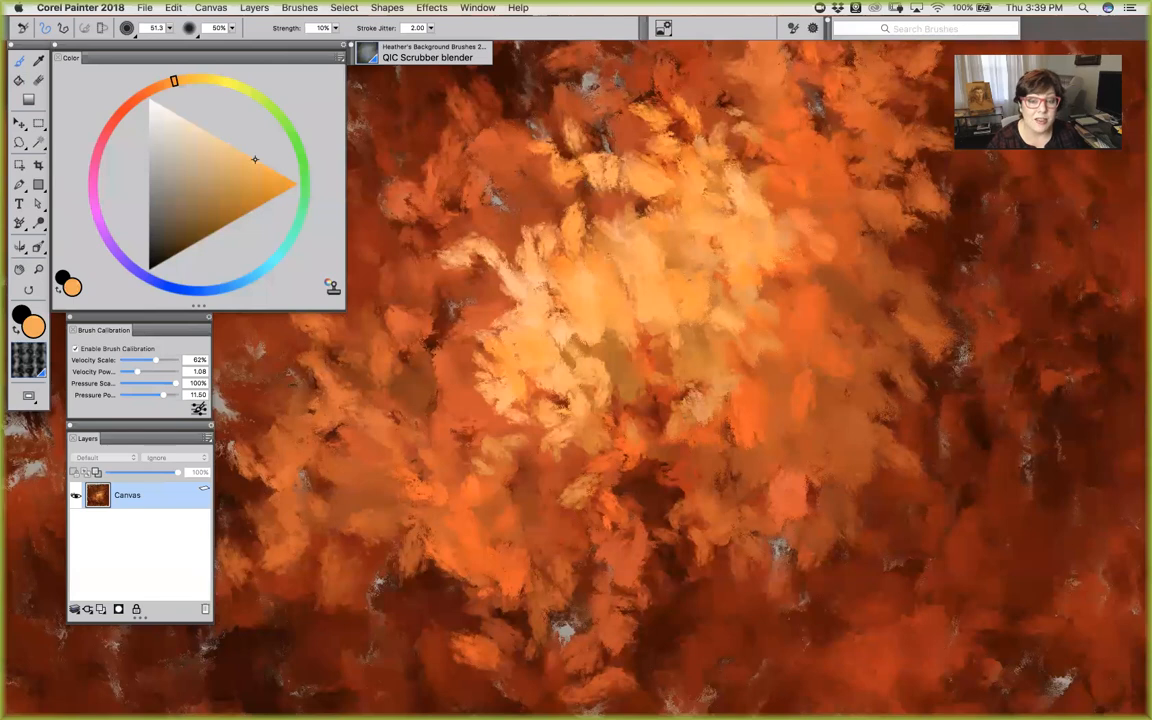
drag(666, 486, 807, 452)
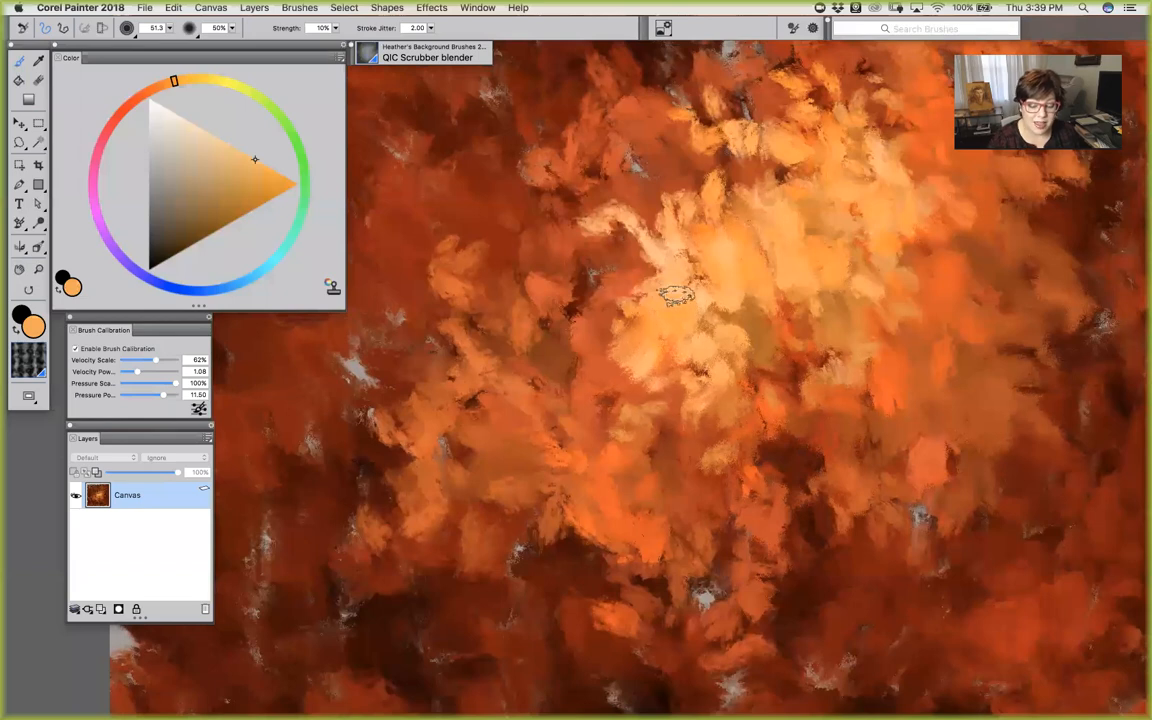
Scrub the light peach highlights on the glow's left side and the strokes just below them
key(super+minus)
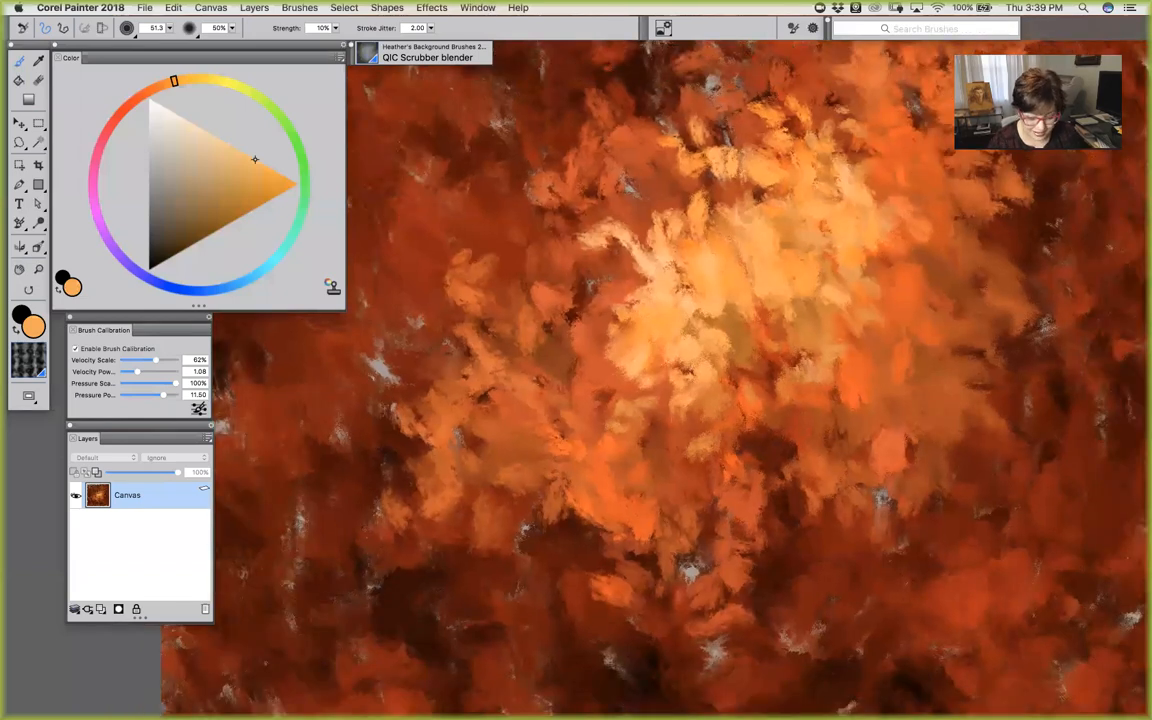
mouse_move(668, 185)
mouse_down()
mouse_move(671, 136)
mouse_move(702, 113)
mouse_move(627, 145)
mouse_move(611, 200)
mouse_move(565, 270)
mouse_move(620, 297)
mouse_move(640, 330)
mouse_move(694, 342)
mouse_up()
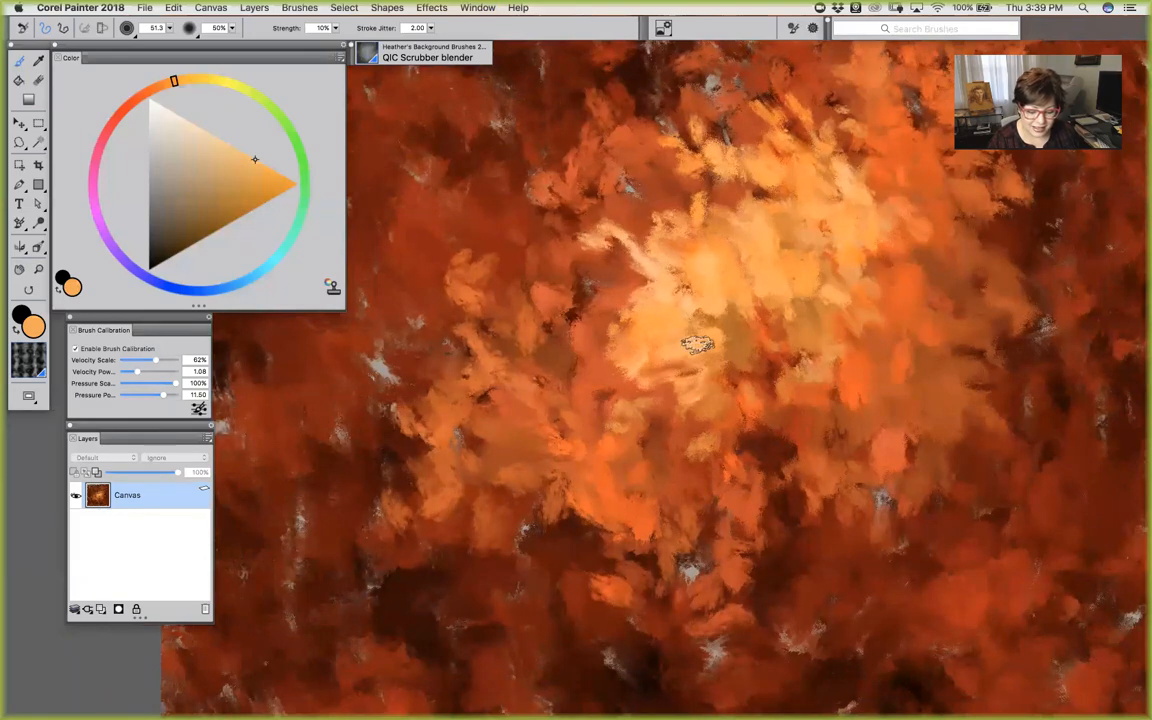
key(super+minus)
drag(697, 402, 723, 510)
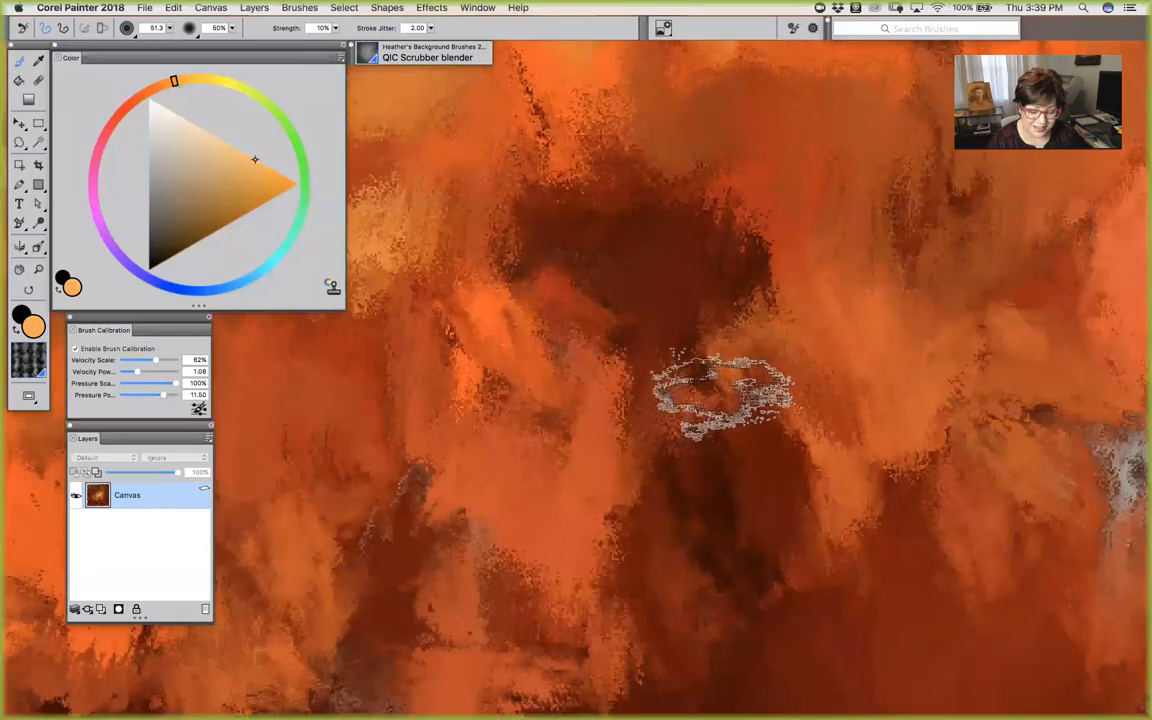
Blend the orange strokes in the middle and upper part of the glow
key(super+0)
key(super+minus)
key(super+plus)
key(super+plus)
key(super+plus)
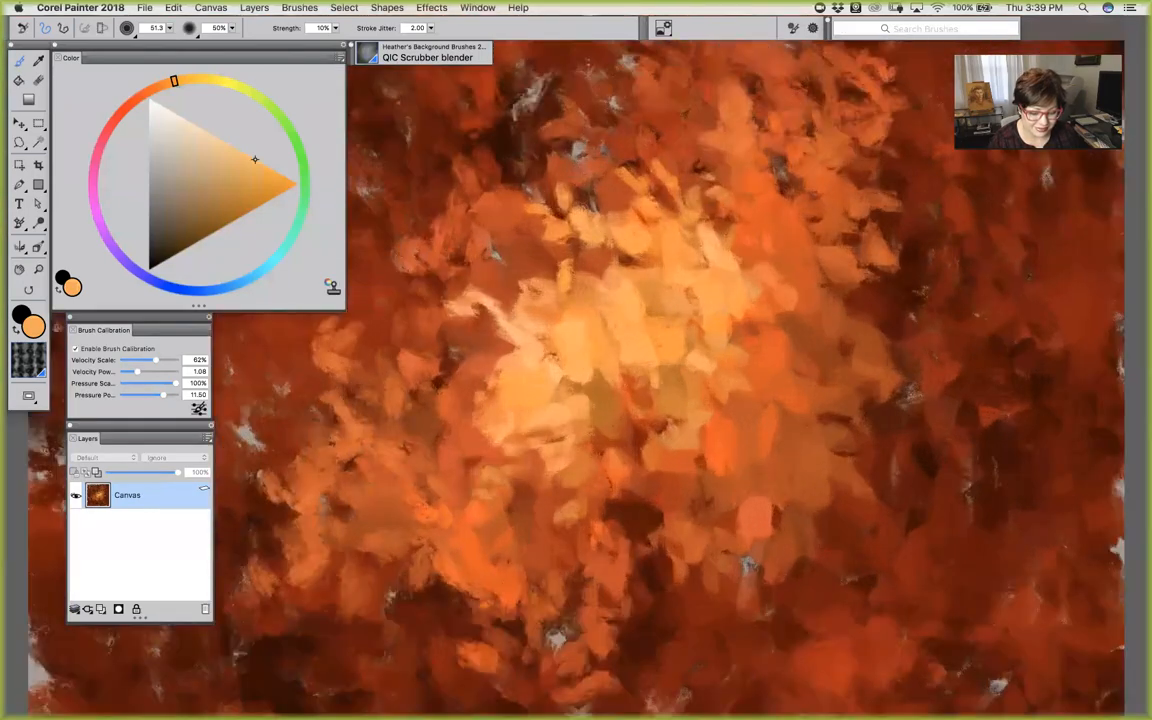
key(super+plus)
mouse_move(686, 290)
mouse_down()
mouse_move(706, 308)
mouse_move(732, 277)
mouse_move(772, 288)
mouse_move(798, 375)
mouse_up()
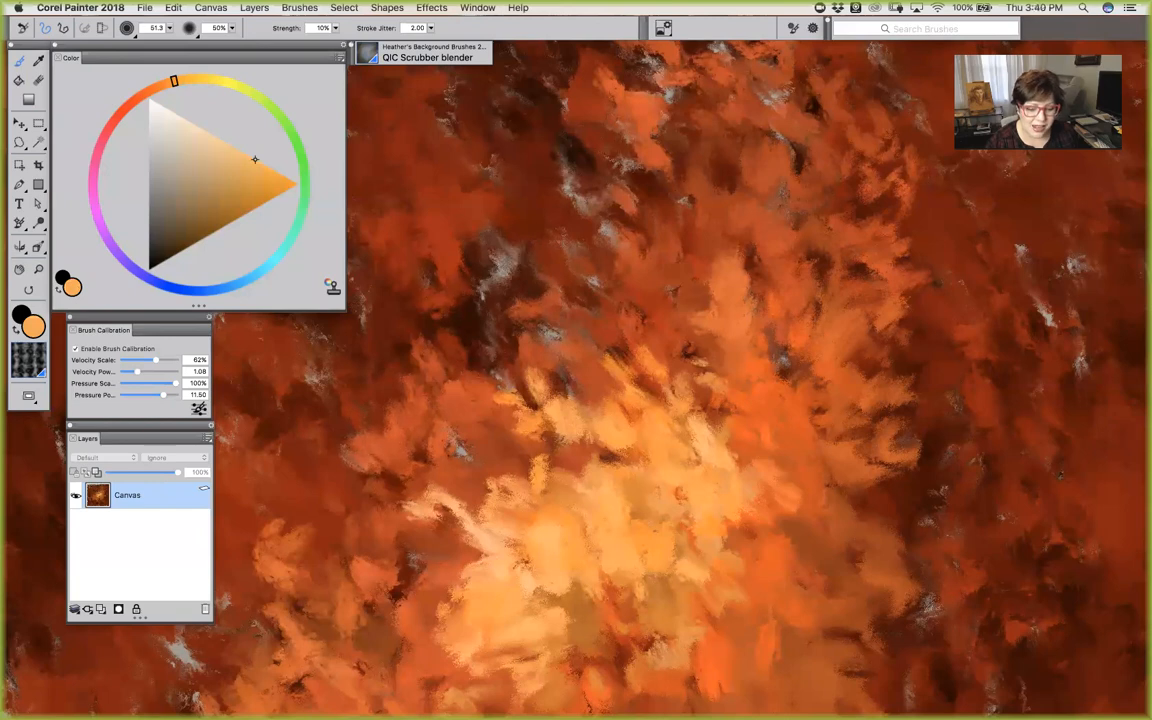
Blend the glow's upper-left edge and the dark red strokes toward the left side of the painting
mouse_move(529, 371)
mouse_down()
mouse_move(565, 325)
mouse_move(615, 415)
mouse_move(464, 355)
mouse_move(466, 372)
mouse_up()
key(super+minus)
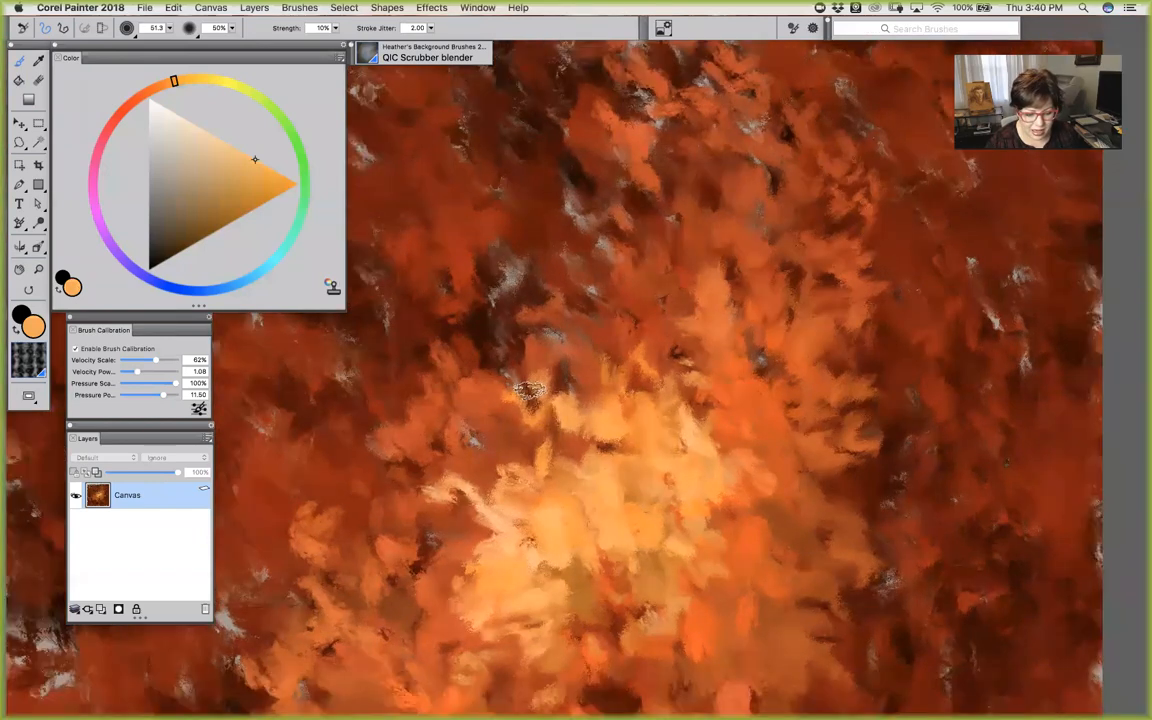
drag(370, 405, 576, 334)
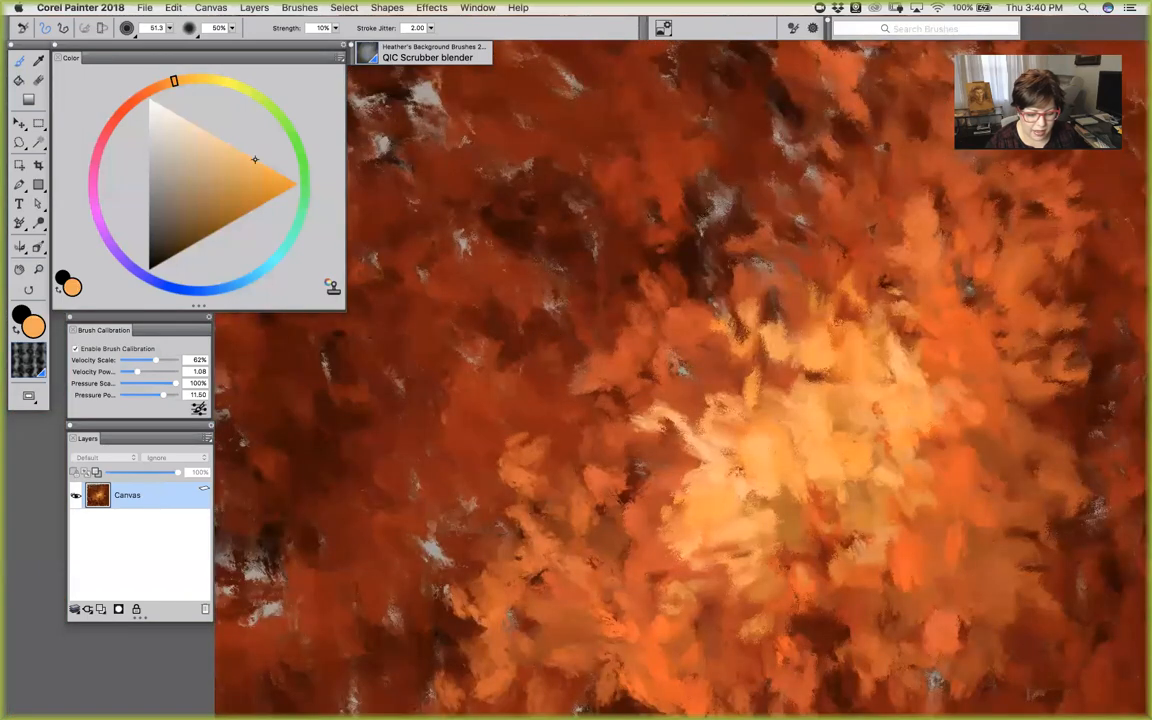
drag(448, 372, 593, 341)
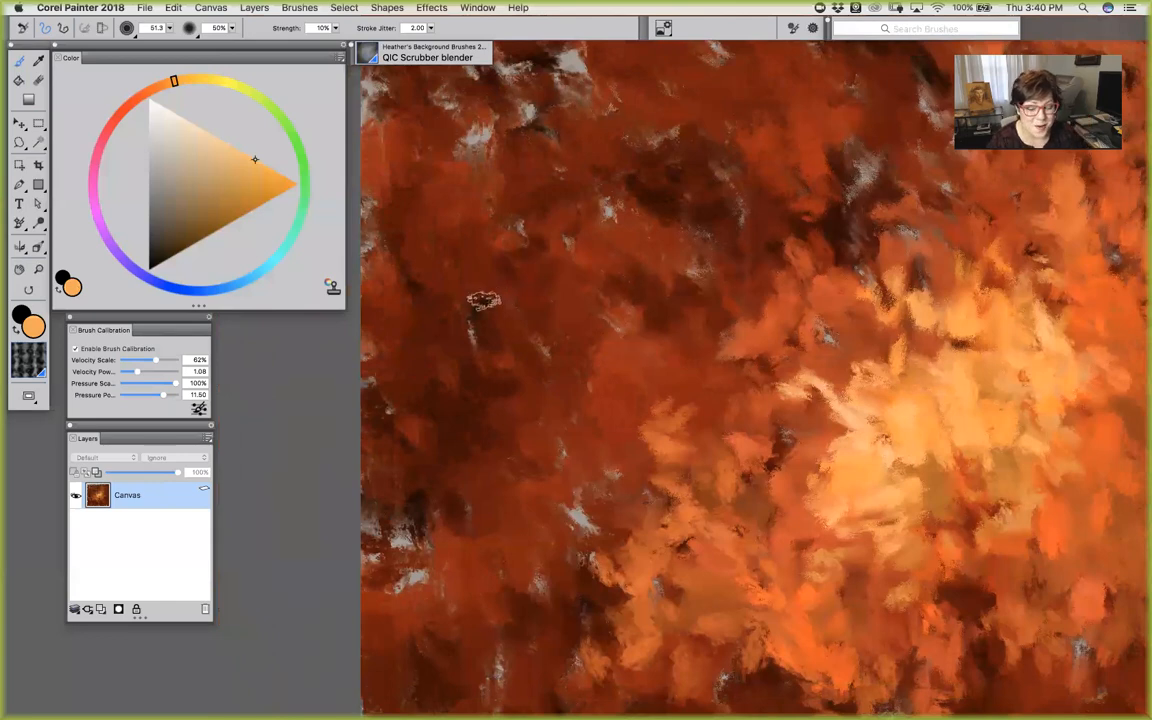
drag(664, 530, 615, 407)
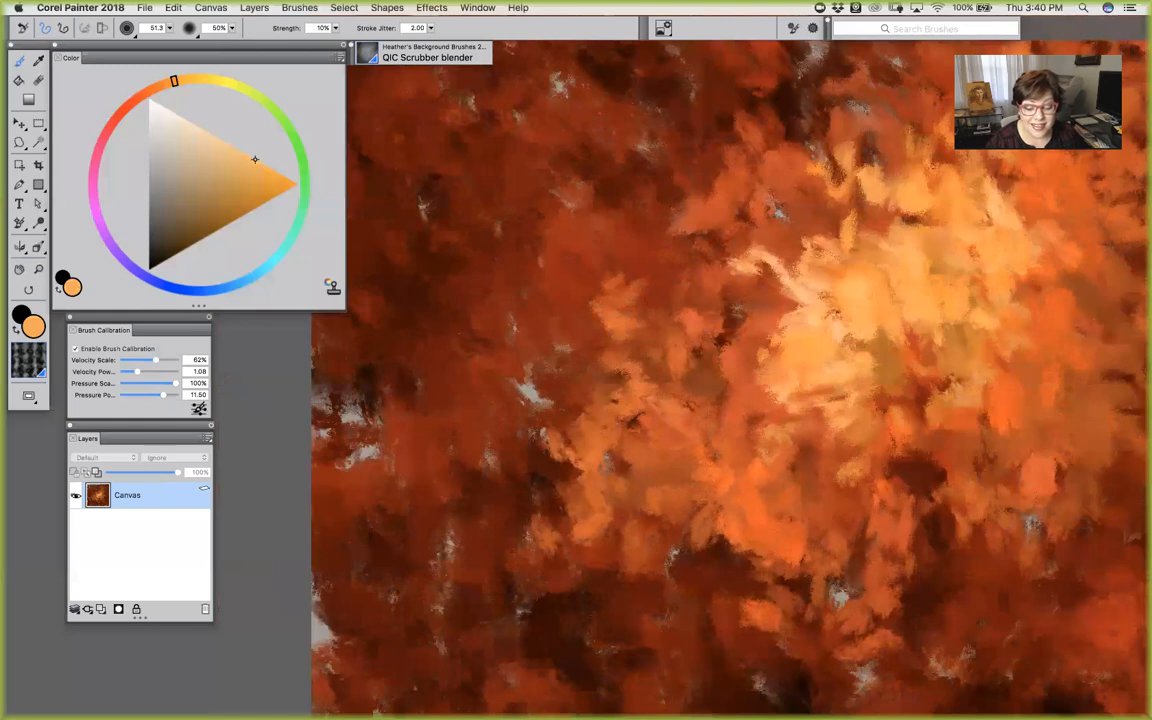
drag(568, 356, 454, 318)
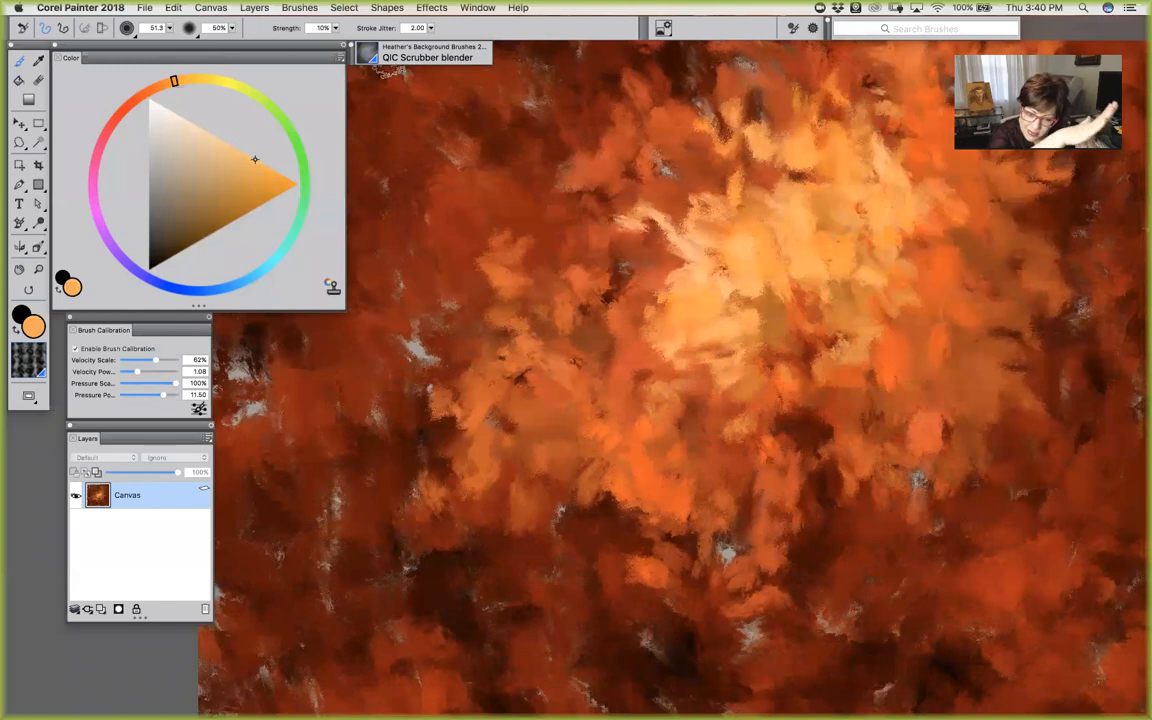
Switch to the QIC Blender brush and blend the highlights and oranges across the central glow
click(420, 55)
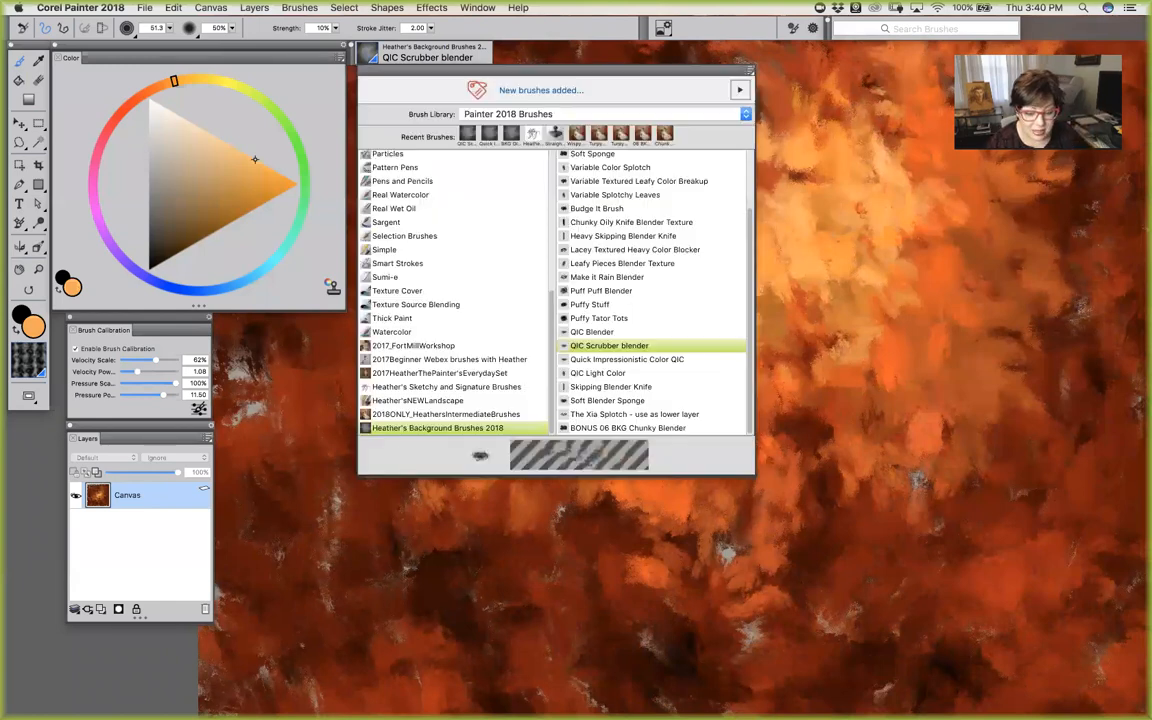
click(592, 331)
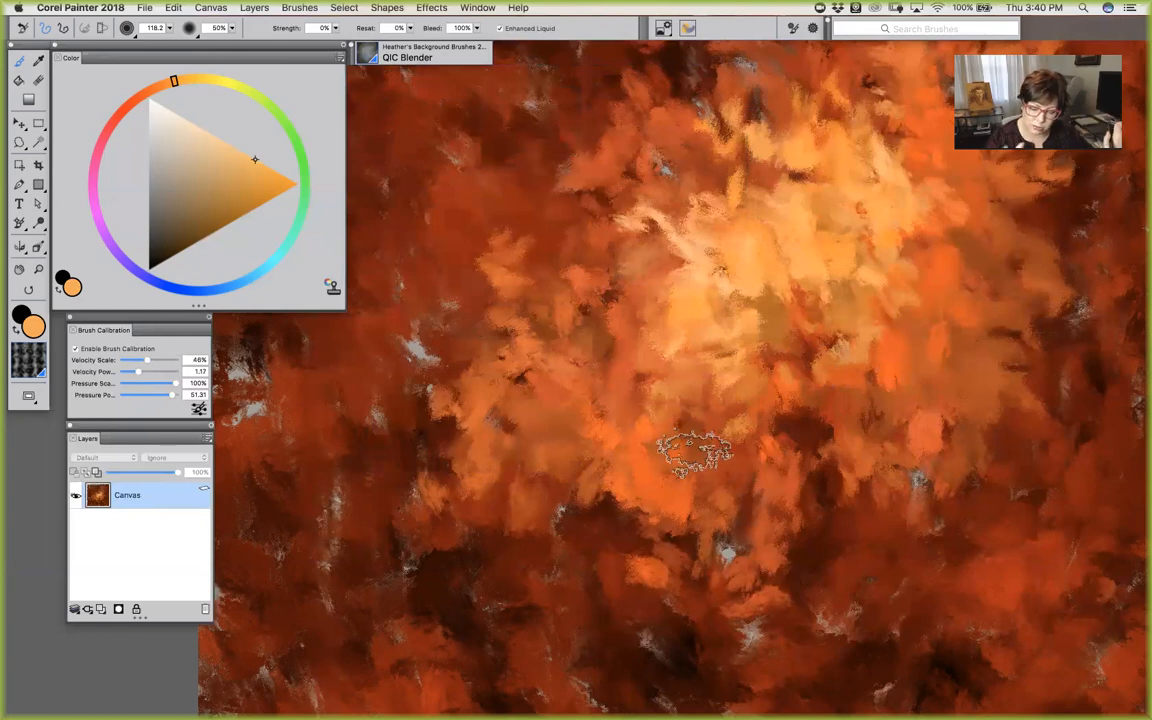
mouse_move(807, 379)
mouse_down()
mouse_move(826, 338)
mouse_move(815, 435)
mouse_up()
scroll(815, 435, right, 1)
mouse_move(887, 177)
mouse_down()
mouse_move(802, 272)
mouse_move(771, 218)
mouse_move(856, 275)
mouse_up()
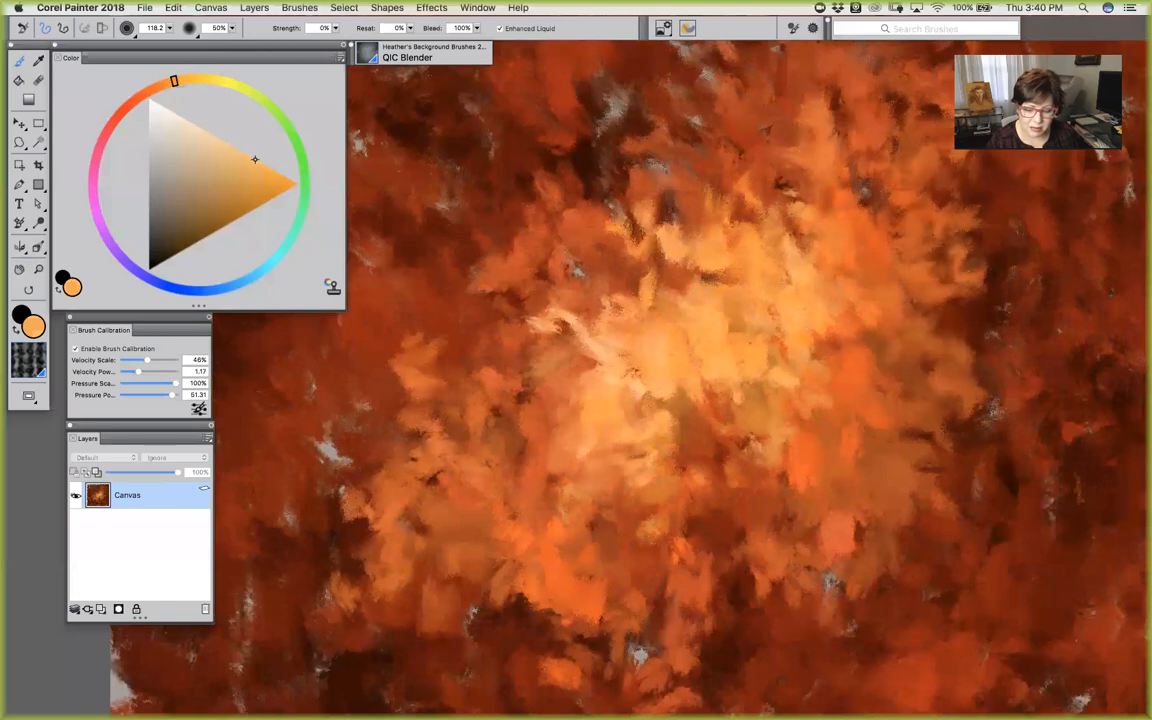
Blend the area below the glow and the dark, gray-flecked patches above it
key(super+0)
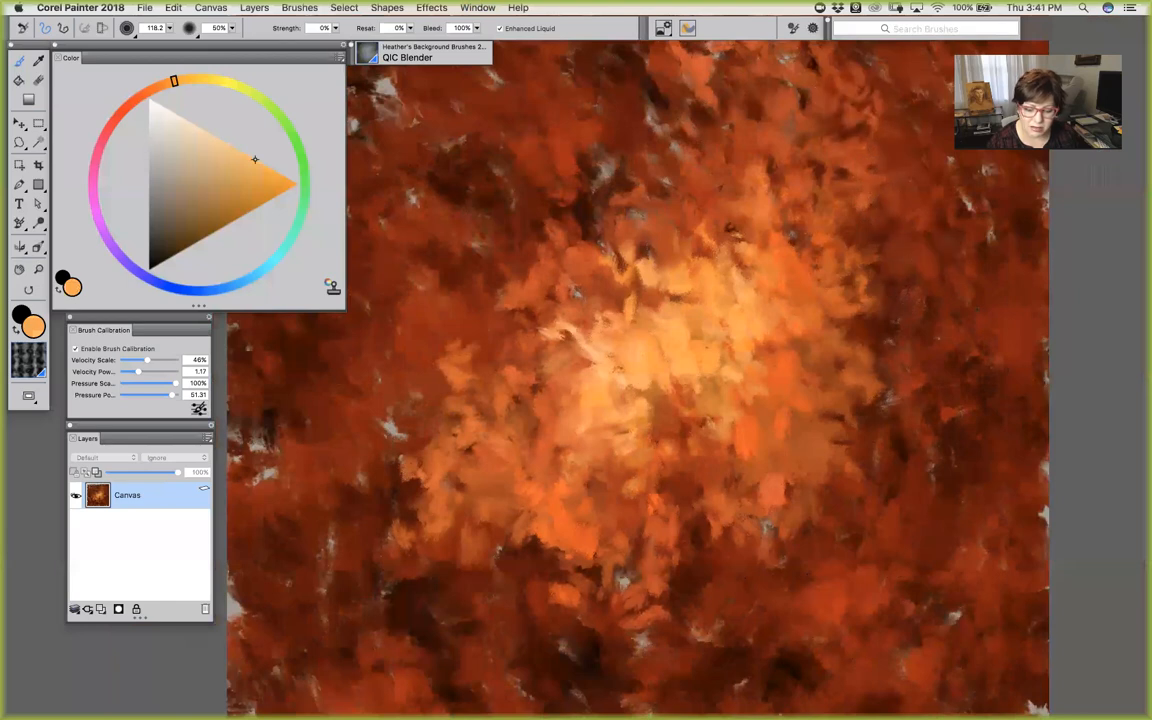
drag(753, 531, 856, 411)
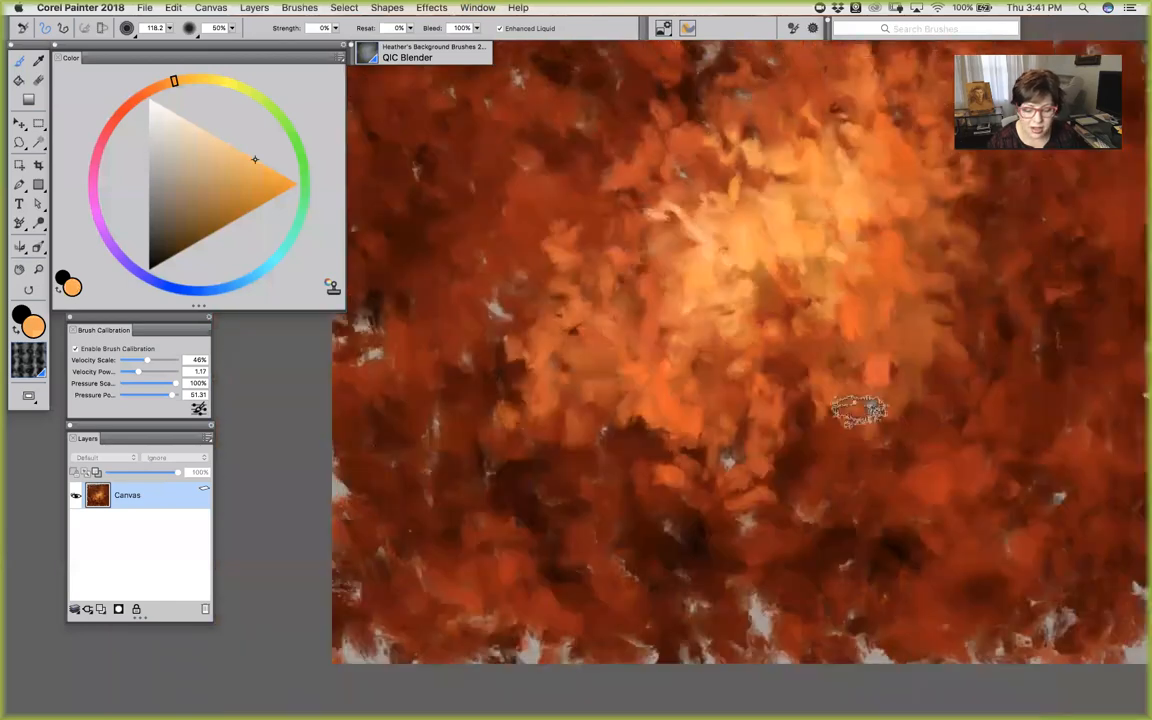
scroll(617, 447, up, 5)
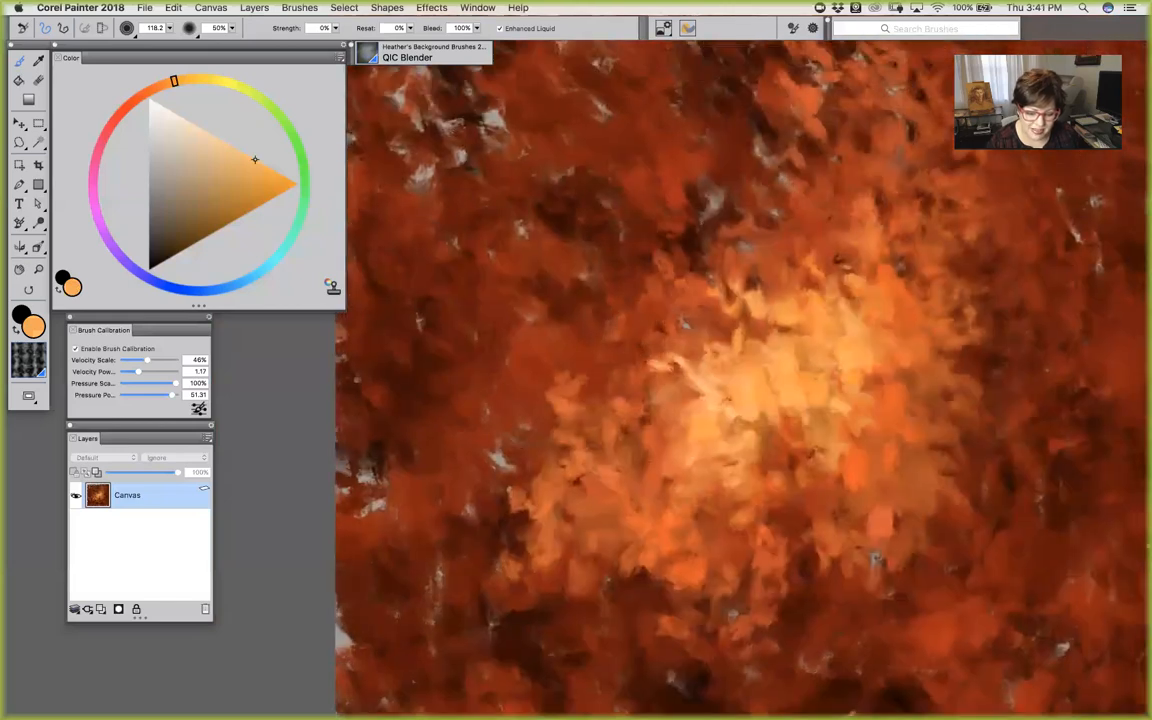
scroll(650, 300, up, 3)
mouse_move(712, 222)
mouse_down()
mouse_move(668, 170)
mouse_move(622, 200)
mouse_move(655, 112)
mouse_move(630, 152)
mouse_up()
mouse_move(735, 172)
mouse_down()
mouse_move(766, 202)
mouse_move(775, 245)
mouse_up()
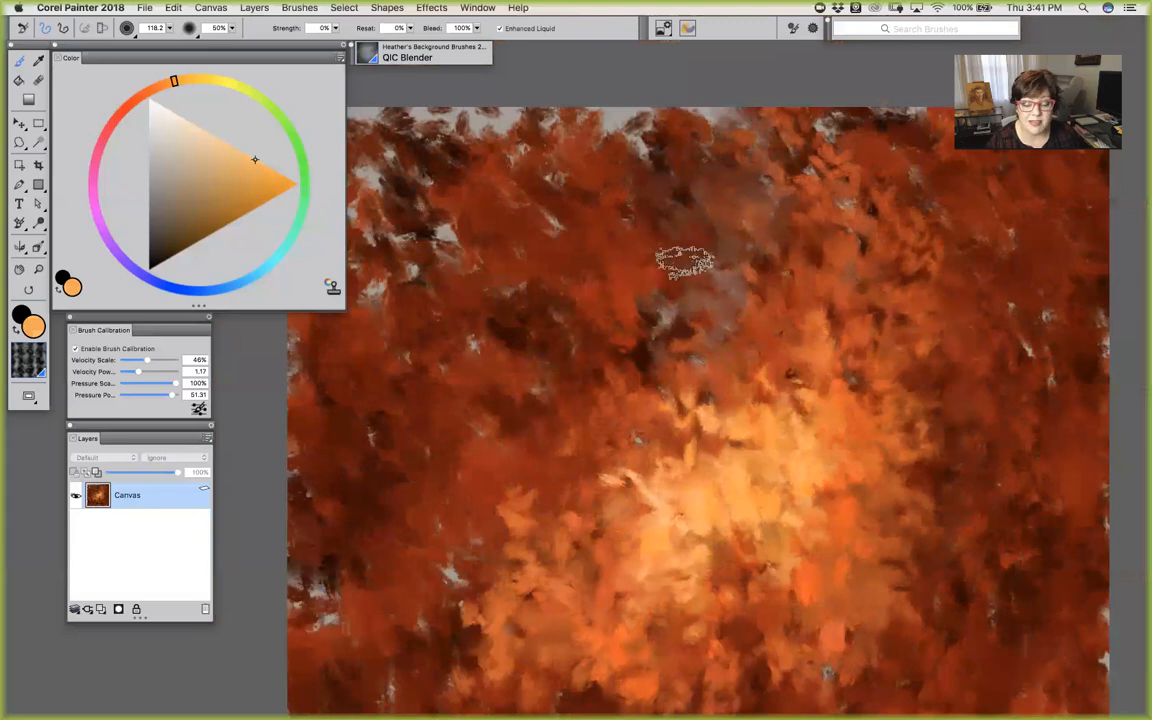
Smear the reds along the painting's top edge and the upper-right area to work in the bare gray flecks
drag(715, 120, 528, 156)
mouse_move(610, 176)
mouse_down()
mouse_move(548, 108)
mouse_move(555, 176)
mouse_up()
mouse_move(865, 212)
mouse_down()
mouse_move(920, 258)
mouse_move(902, 310)
mouse_move(808, 170)
mouse_up()
mouse_move(886, 187)
mouse_down()
mouse_move(850, 205)
mouse_move(897, 210)
mouse_up()
drag(474, 314, 628, 257)
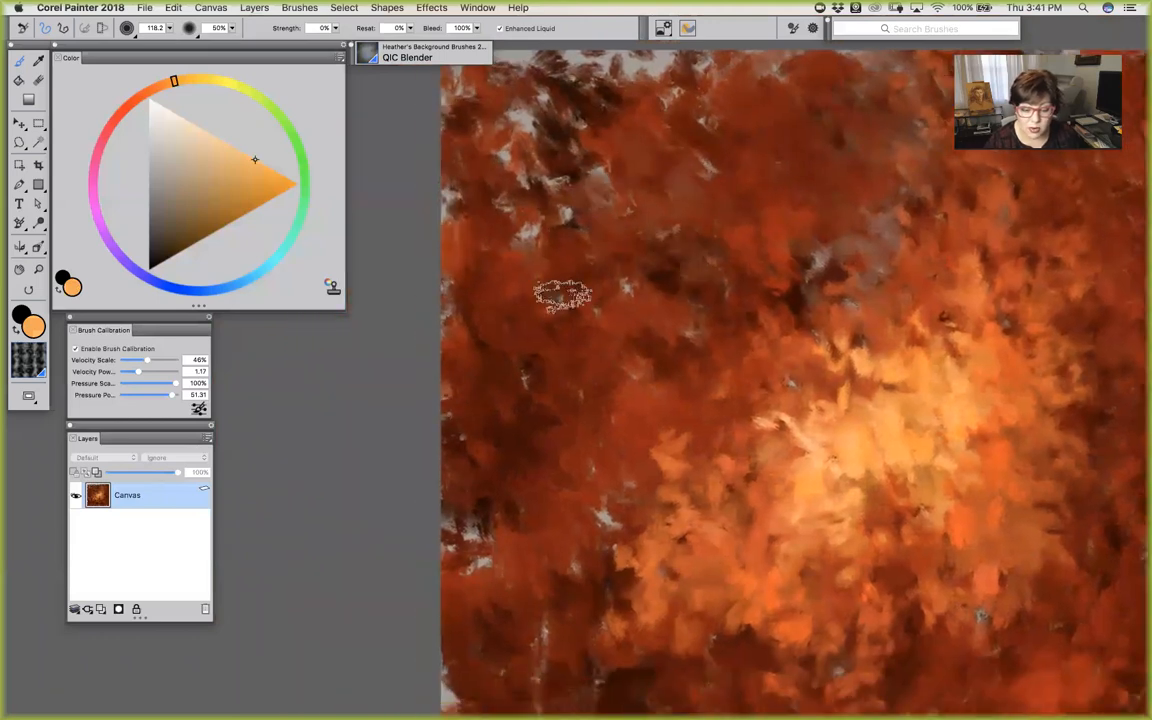
Blend the rough dark and gray strokes in the painting's upper-left corner and upper area
mouse_move(404, 283)
mouse_down()
mouse_move(395, 285)
mouse_move(400, 150)
mouse_up()
drag(527, 229, 533, 239)
drag(720, 224, 741, 250)
drag(608, 210, 610, 212)
Reduce the QIC Blender brush size to 76.2 and blend the strokes around the glow's upper-left edge
alt+super+click(528, 18)
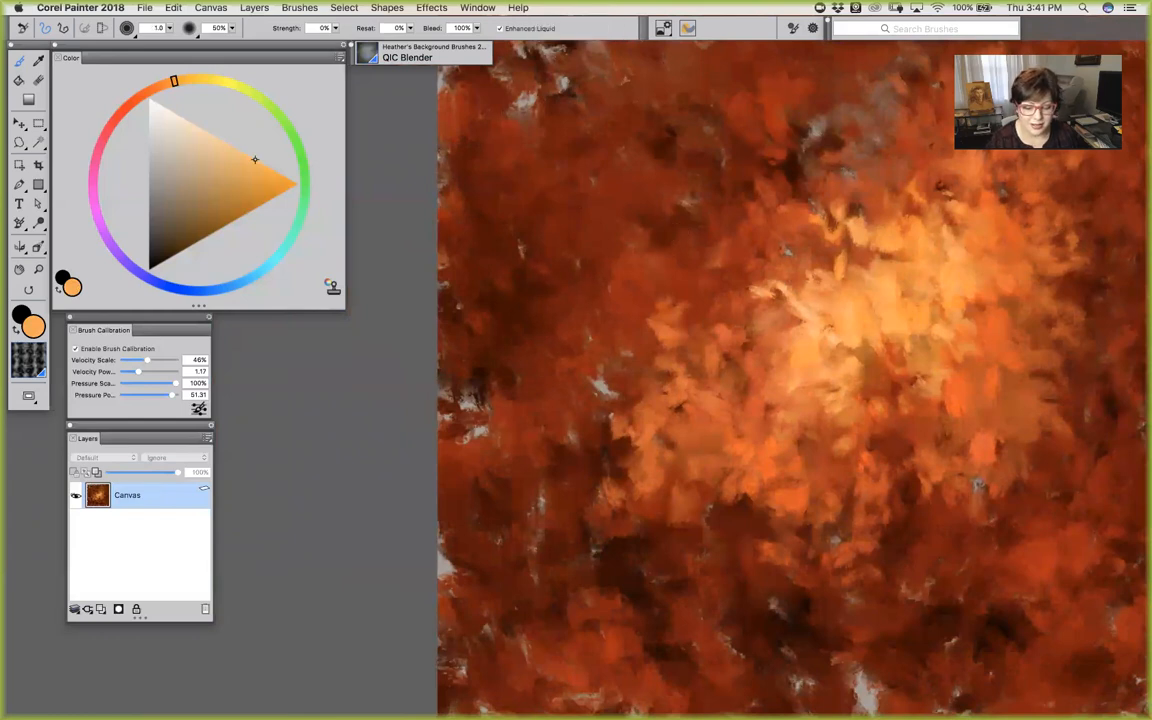
drag(717, 226, 740, 235)
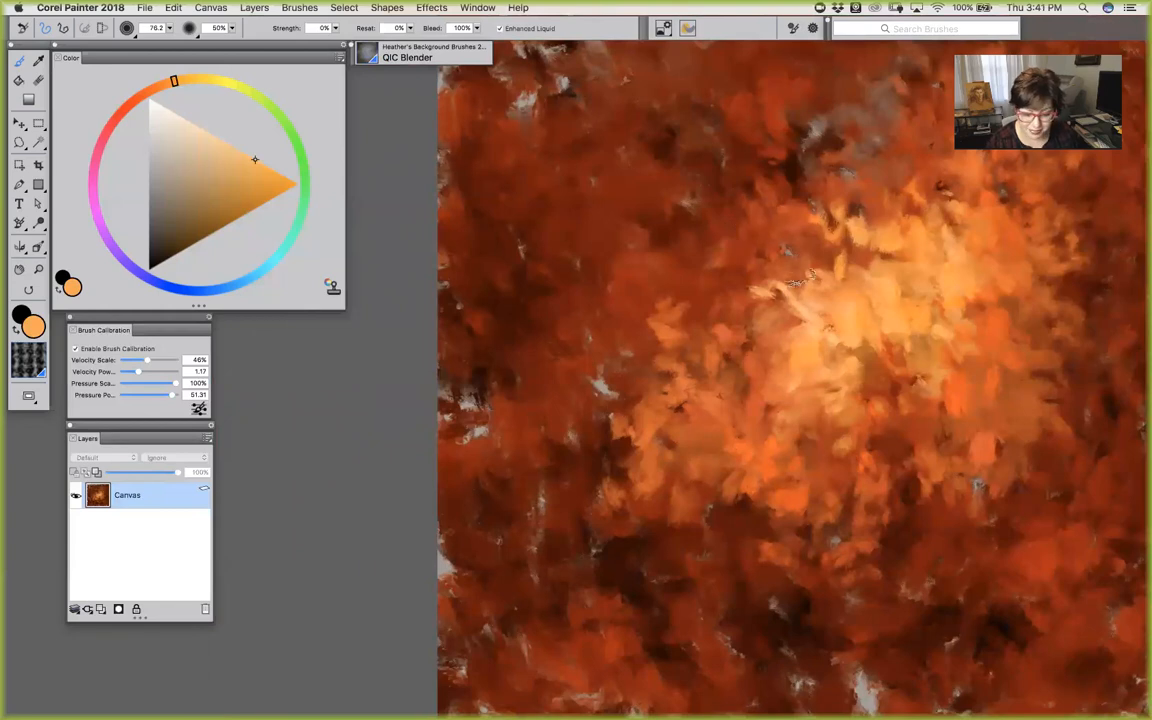
drag(740, 255, 644, 173)
drag(695, 234, 722, 258)
mouse_move(722, 190)
mouse_down()
mouse_move(748, 240)
mouse_move(800, 228)
mouse_move(716, 230)
mouse_up()
drag(847, 299, 844, 303)
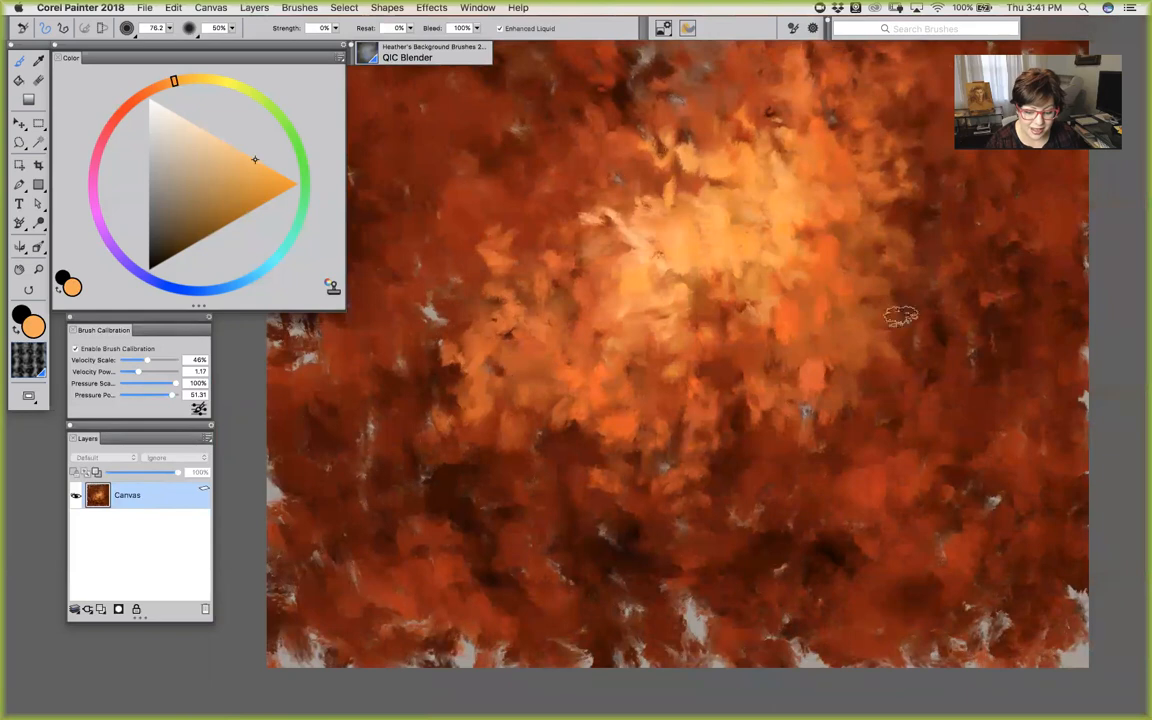
Blend short strokes from the lower-right corner along the painting's bottom edge to soften the bare gray gaps
drag(1006, 508, 992, 499)
drag(1050, 638, 1082, 660)
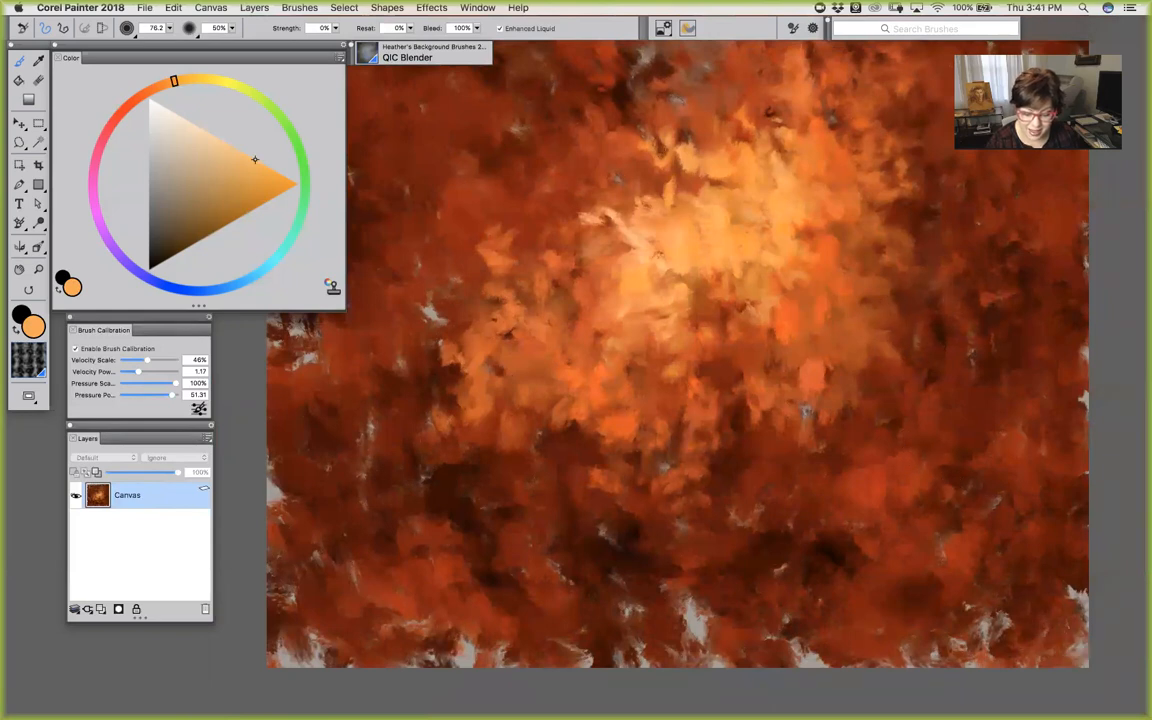
drag(1082, 600, 1055, 555)
drag(964, 646, 980, 665)
mouse_move(870, 589)
mouse_down()
mouse_move(903, 557)
mouse_move(891, 592)
mouse_up()
mouse_move(758, 601)
mouse_down()
mouse_move(864, 584)
mouse_move(798, 550)
mouse_up()
mouse_move(722, 537)
mouse_down()
mouse_move(698, 555)
mouse_move(673, 546)
mouse_move(733, 572)
mouse_up()
drag(585, 530, 577, 542)
mouse_move(488, 559)
mouse_down()
mouse_move(477, 570)
mouse_move(476, 536)
mouse_up()
Blend longer strokes through the painting's lower-left reds and up its left side to the top
mouse_move(450, 510)
mouse_down()
mouse_move(432, 492)
mouse_move(440, 478)
mouse_up()
mouse_move(518, 582)
mouse_down()
mouse_move(527, 511)
mouse_move(555, 508)
mouse_up()
mouse_move(475, 598)
mouse_down()
mouse_move(496, 577)
mouse_move(676, 572)
mouse_up()
mouse_move(567, 553)
mouse_down()
mouse_move(514, 573)
mouse_move(492, 602)
mouse_up()
drag(563, 463, 534, 618)
mouse_move(488, 440)
mouse_down()
mouse_move(452, 467)
mouse_move(490, 443)
mouse_up()
drag(559, 348, 478, 604)
mouse_move(450, 208)
mouse_down()
mouse_move(410, 203)
mouse_move(520, 222)
mouse_move(540, 208)
mouse_move(578, 210)
mouse_move(596, 236)
mouse_move(650, 235)
mouse_move(640, 256)
mouse_move(645, 236)
mouse_move(690, 200)
mouse_up()
Examine the whole painting at a reduced size with the palettes hidden, and bring the palettes back
key(super+minus)
drag(602, 411, 602, 226)
key(super+0)
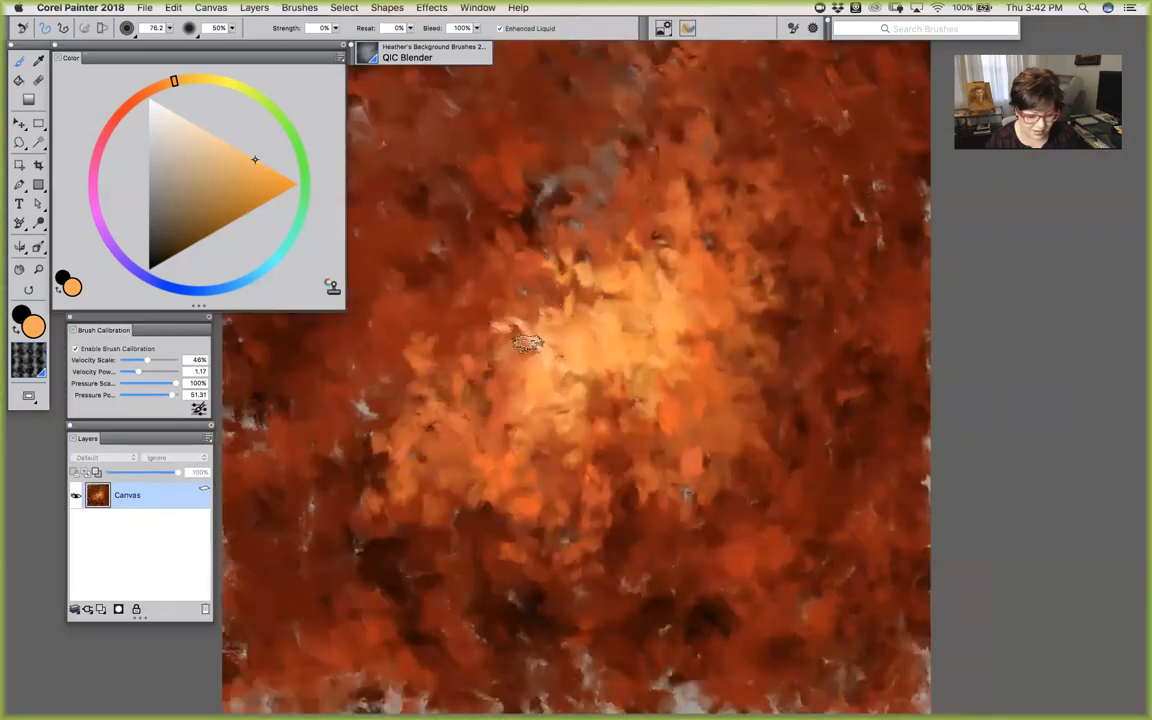
key(Tab)
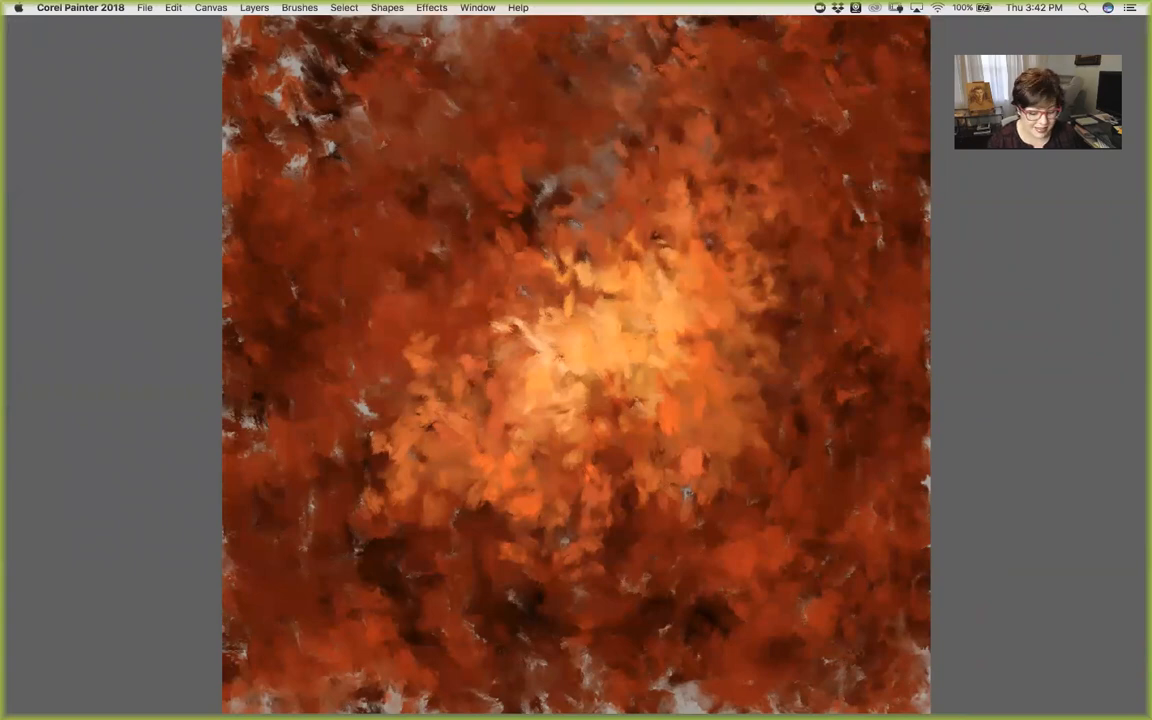
key(Tab)
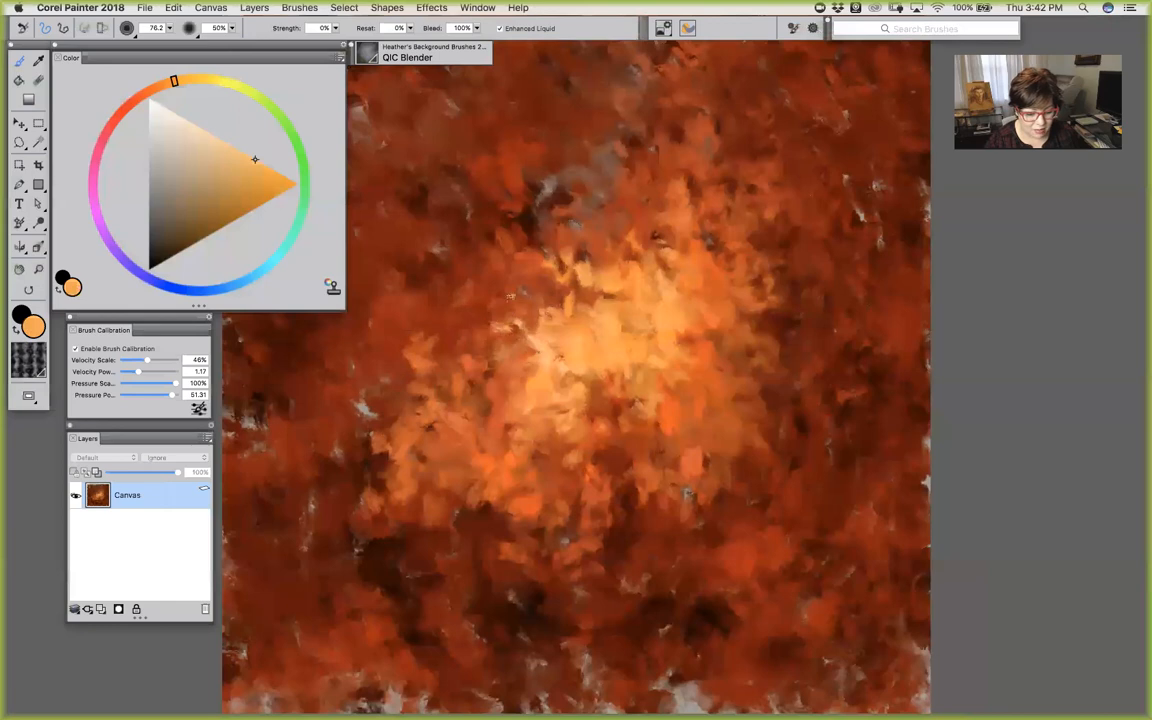
key(super+0)
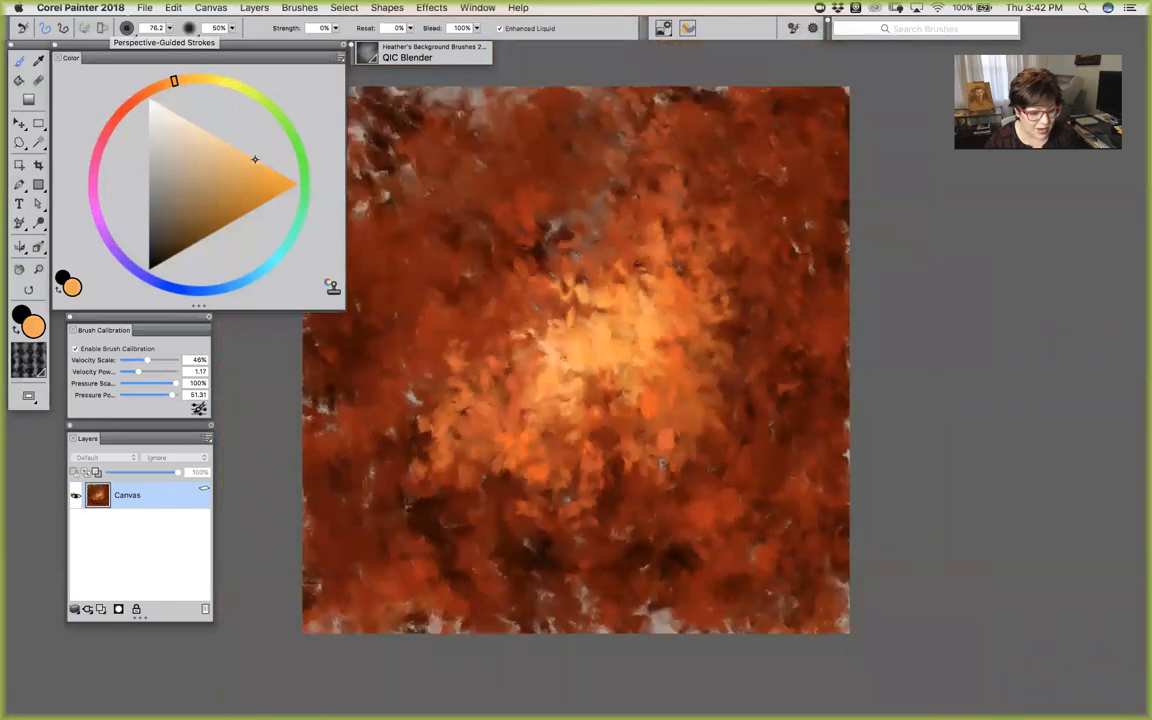
Save the painting to the Desktop as an uncompressed Photoshop file named "Burnt Red bkg1"
click(145, 7)
click(187, 158)
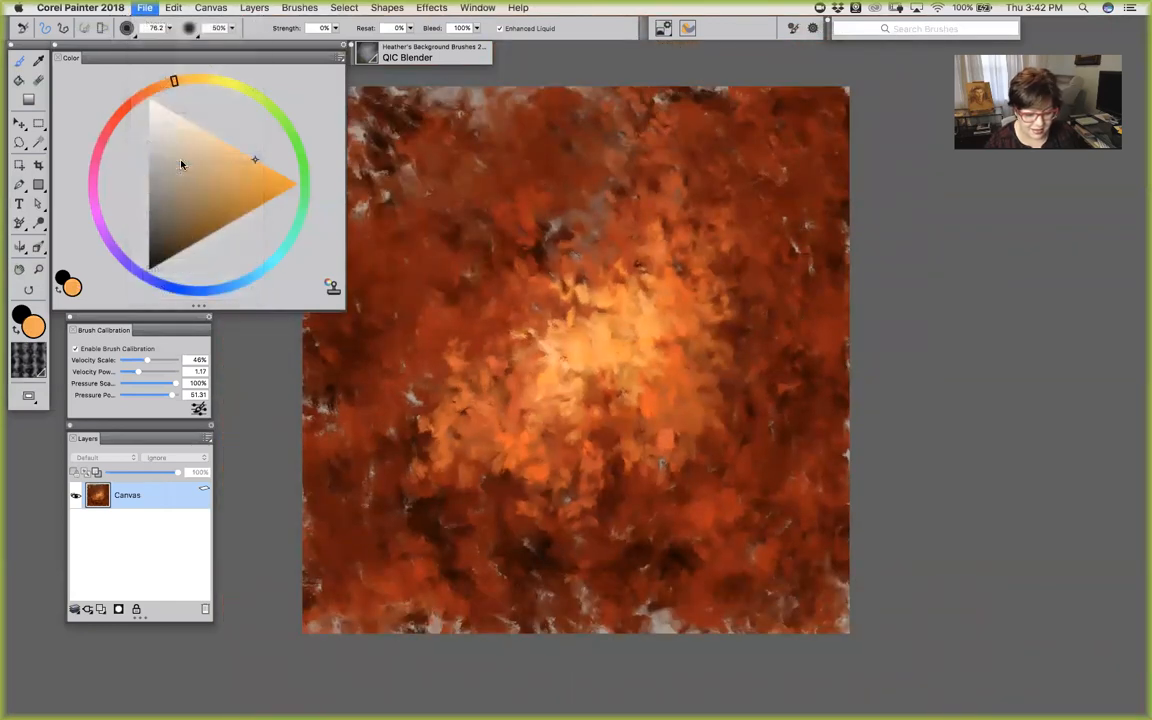
text(Red)
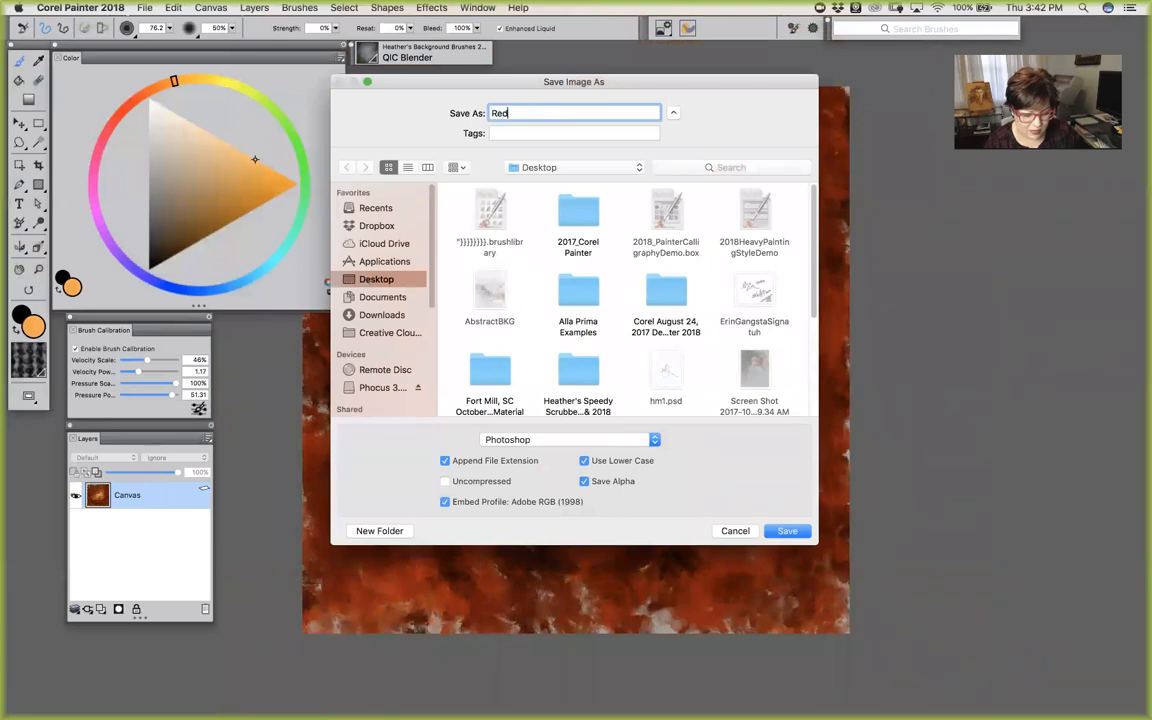
key(BackSpace)
key(BackSpace)
key(BackSpace)
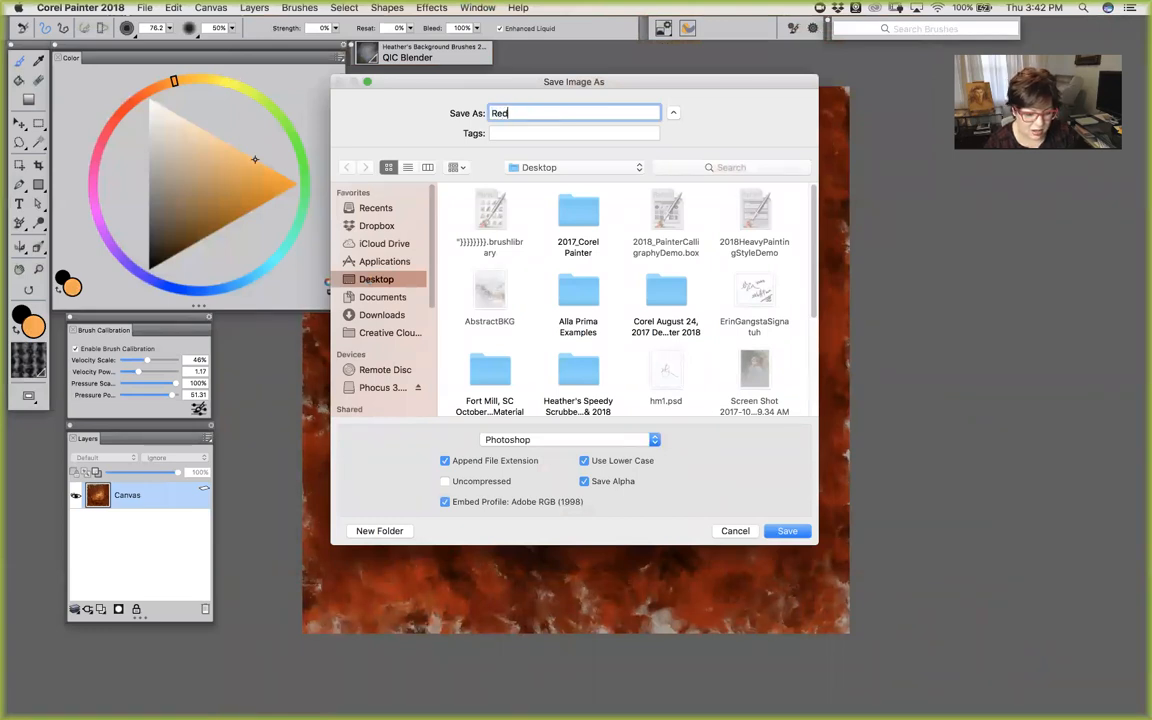
text(Burnt Re)
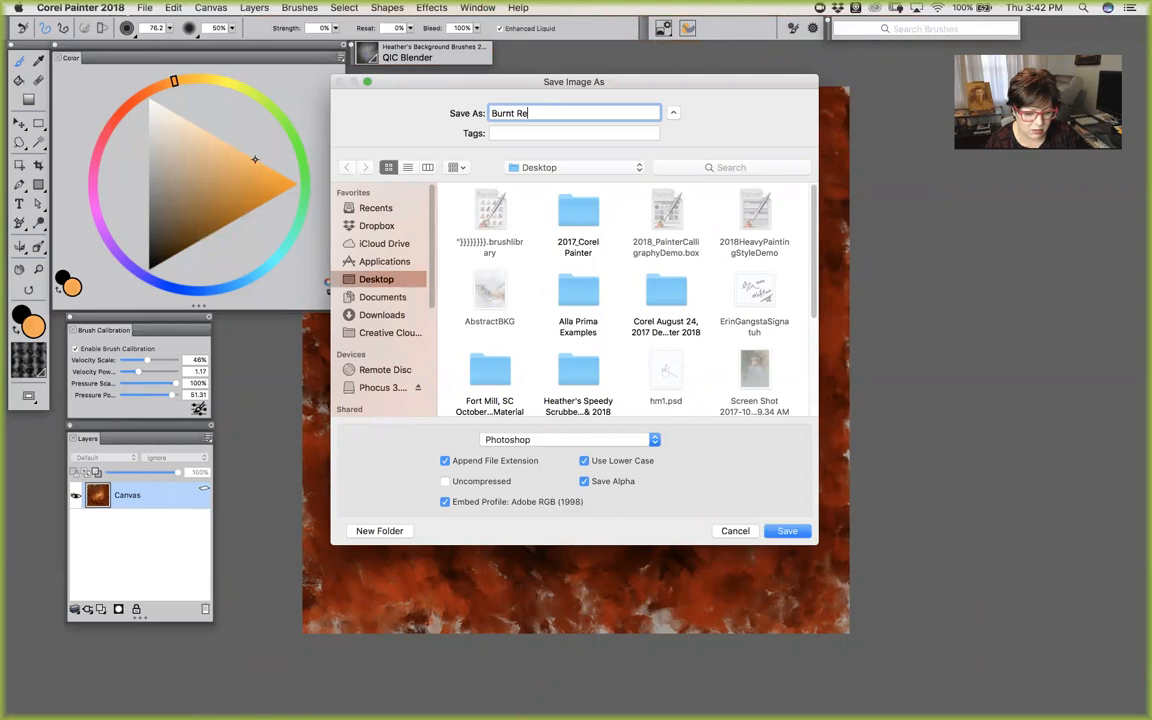
text(d bkg1)
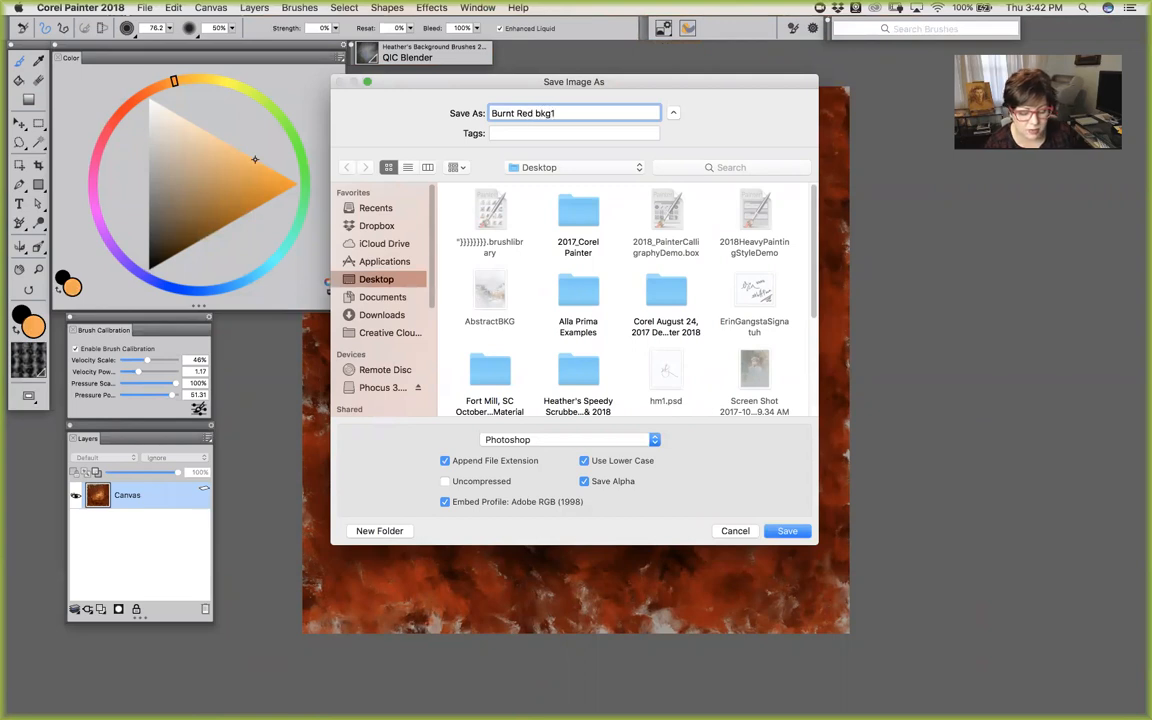
click(445, 481)
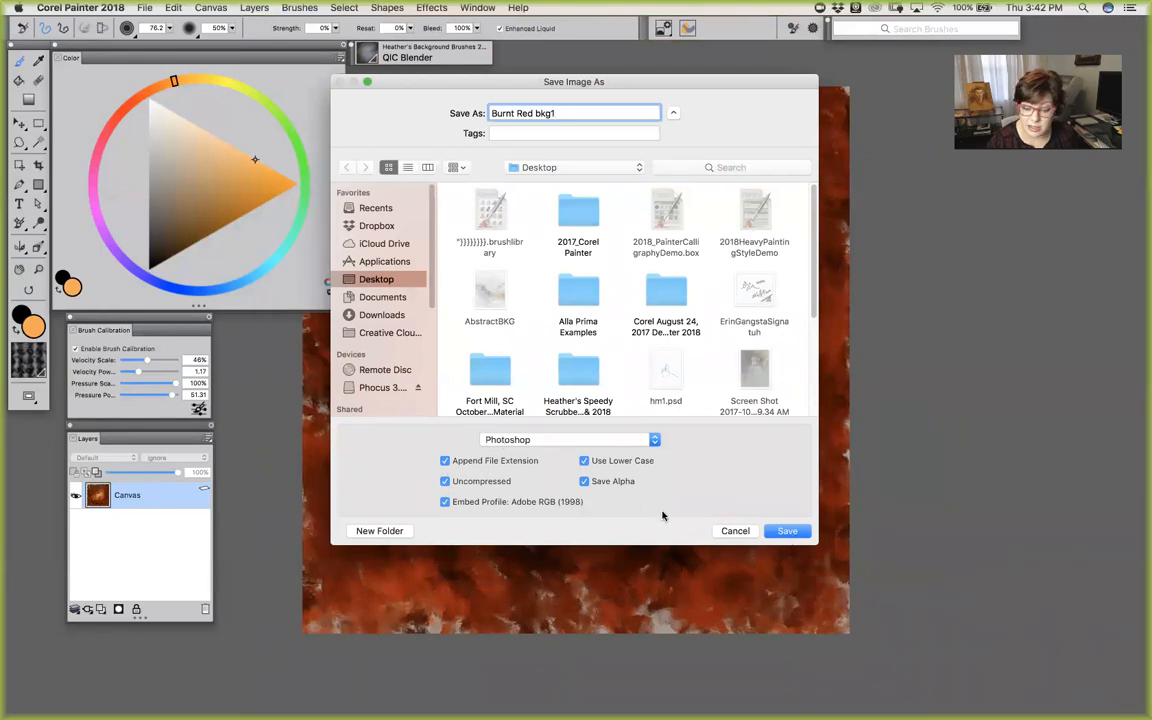
key(Return)
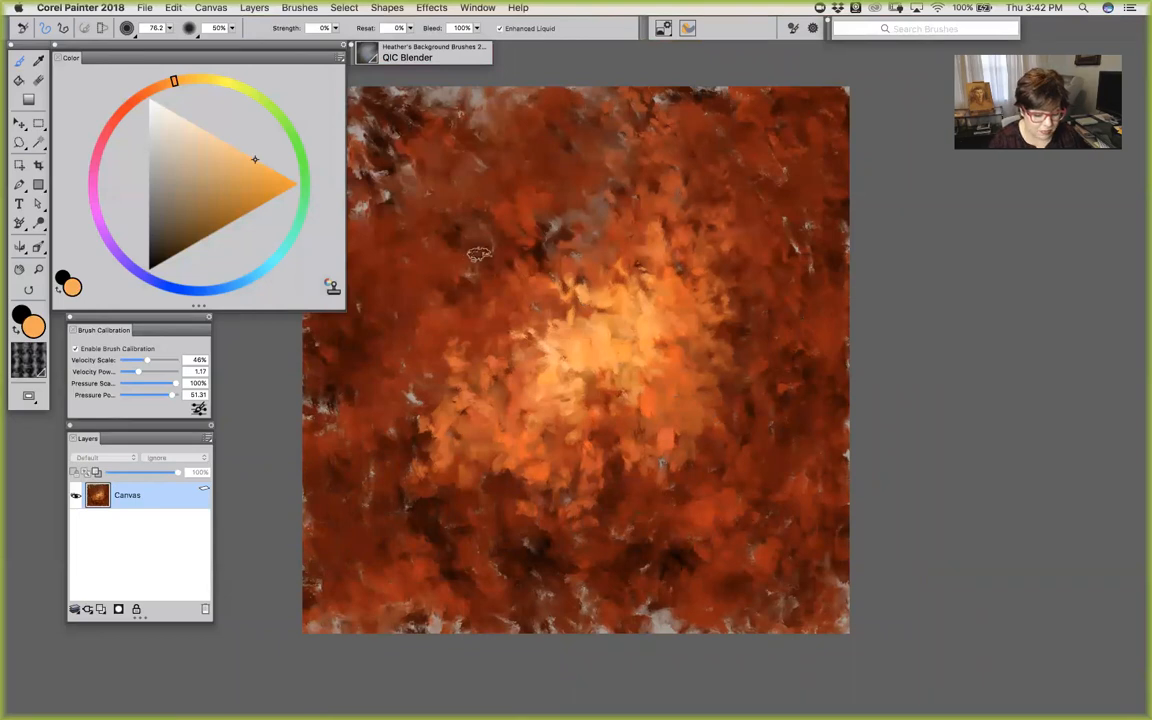
Examine the blended brushwork around the central glow up close and the whole painting fitted to the screen without palettes, and restore the palettes
key(Tab)
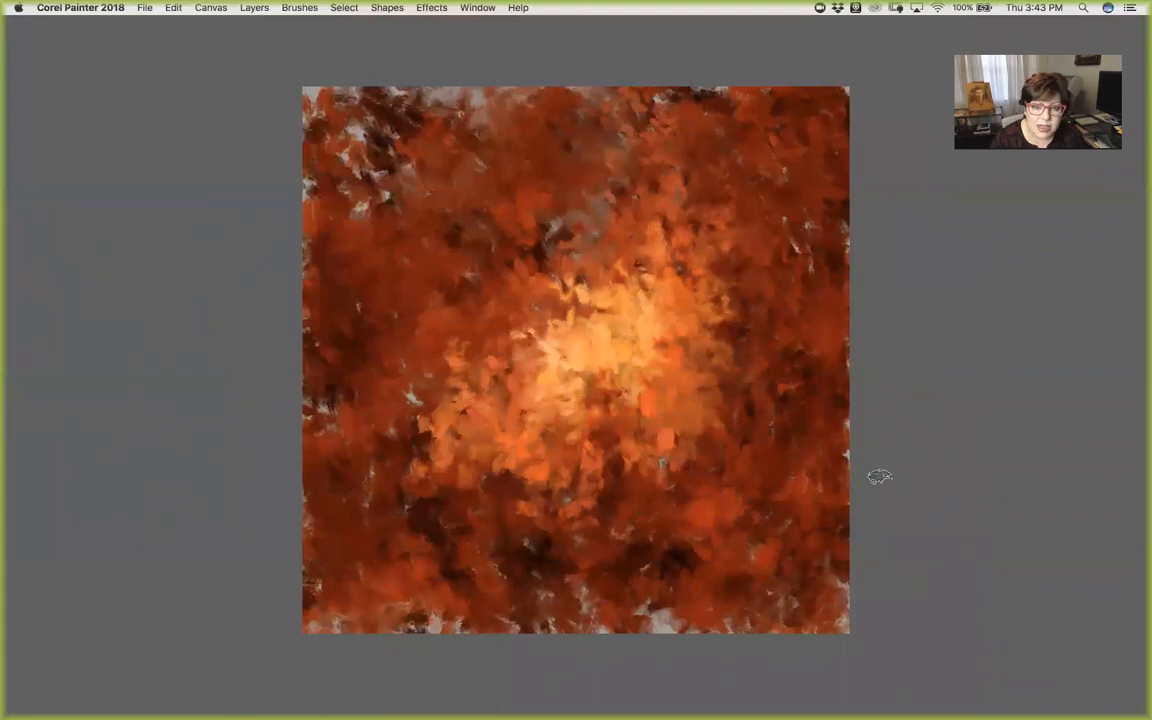
key(super+plus)
key(super+plus)
key(super+plus)
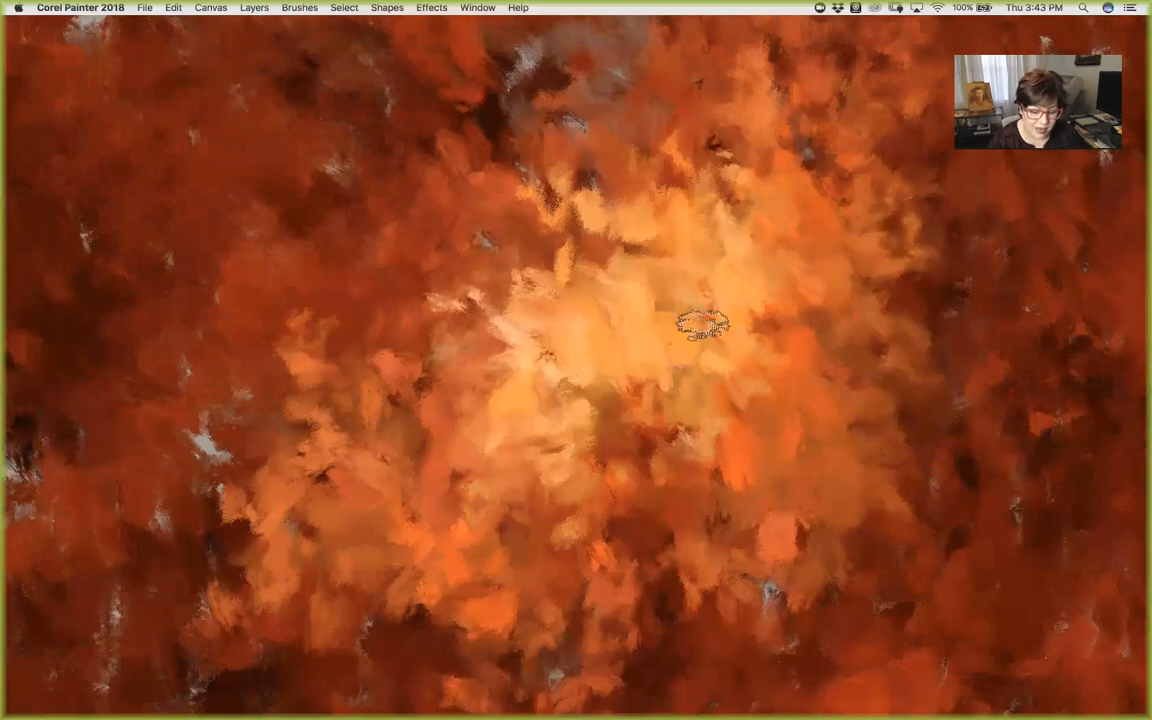
key(super+0)
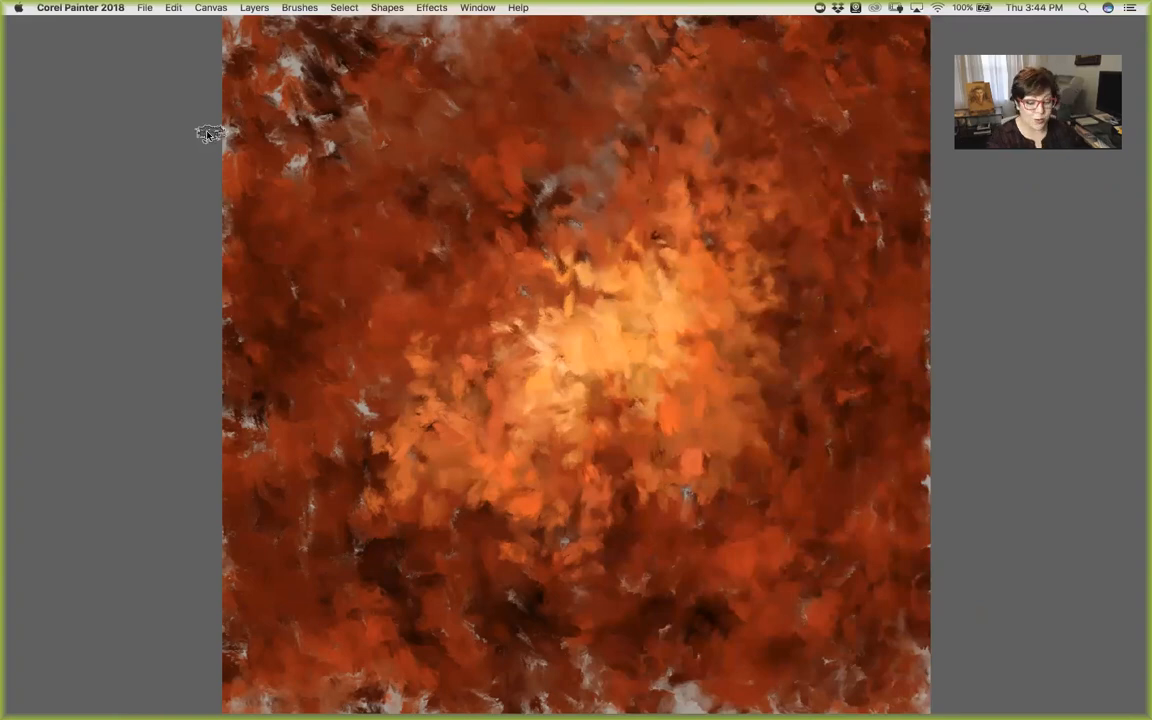
key(Tab)
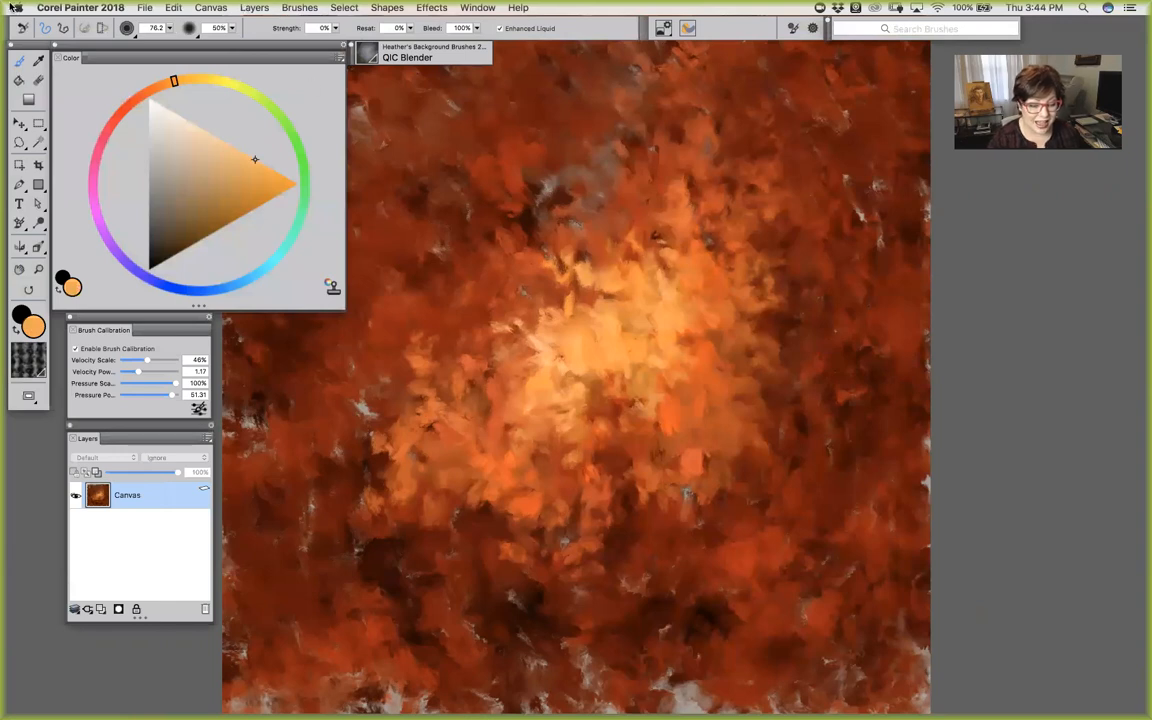
key(super+plus)
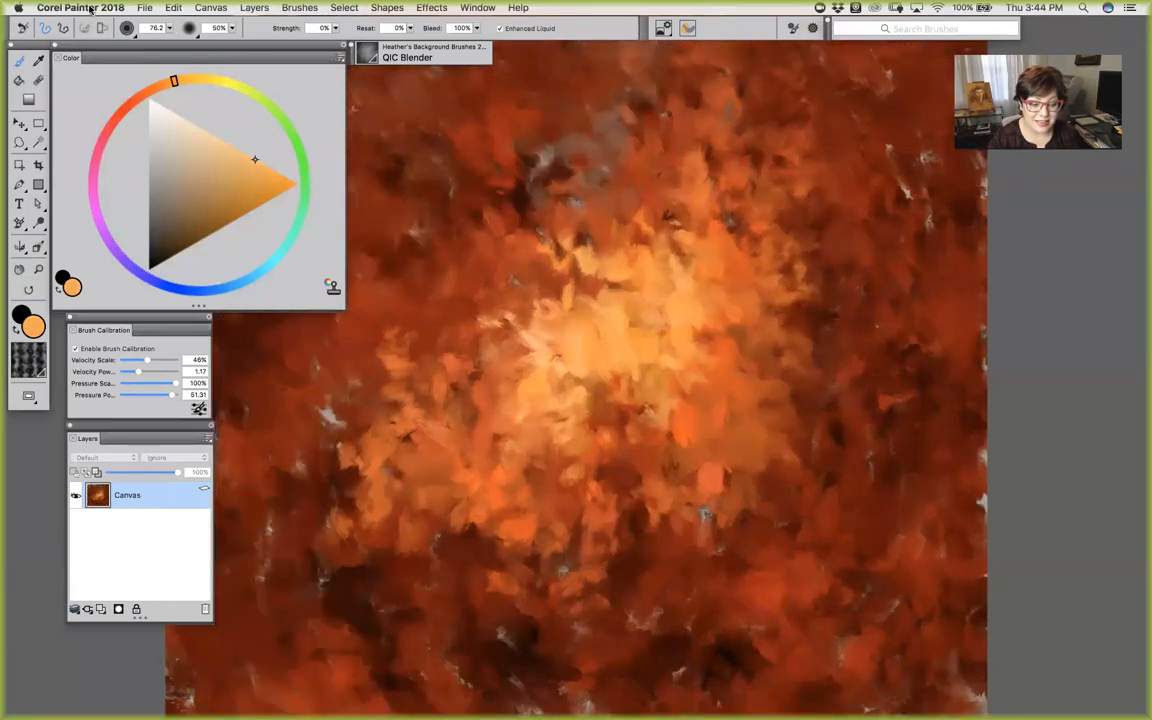